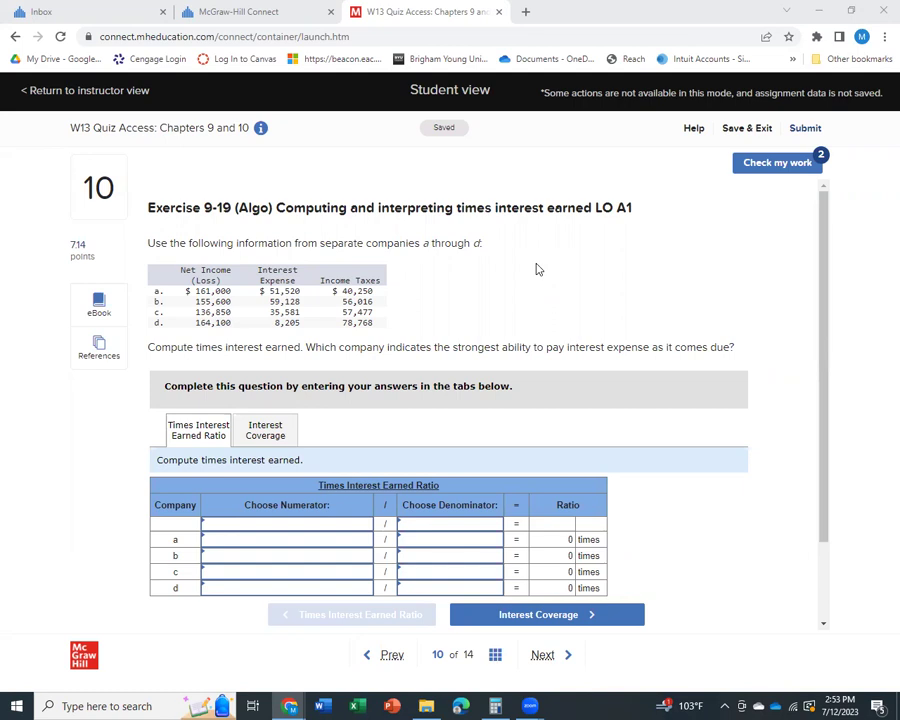
Step: Set the first-row formula to Income before interest and taxes over Interest expense
click(364, 526)
scroll(327, 600, down, 2)
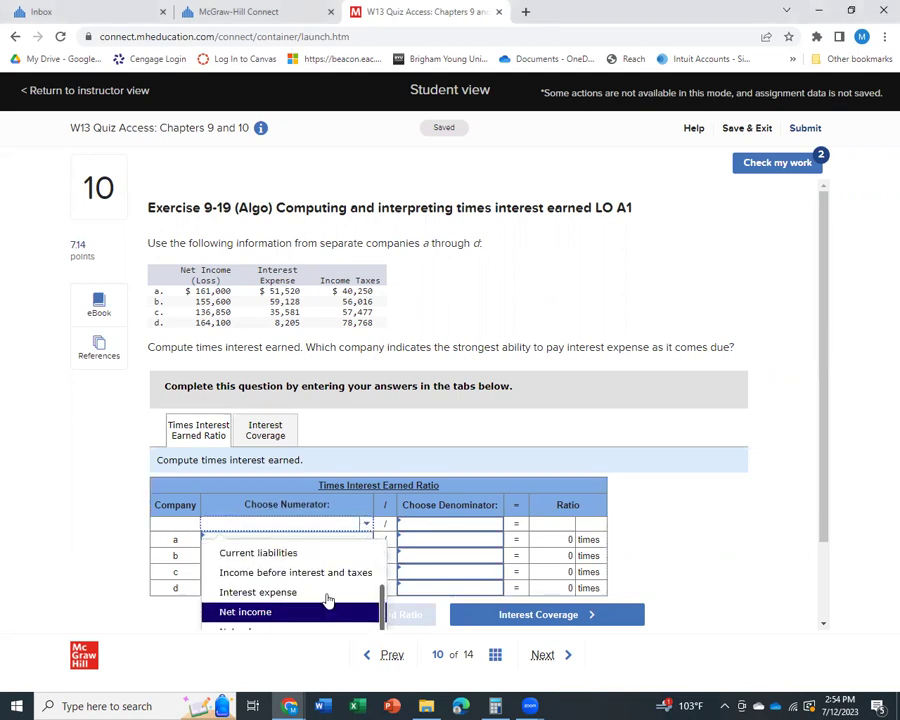
scroll(330, 578, down, 1)
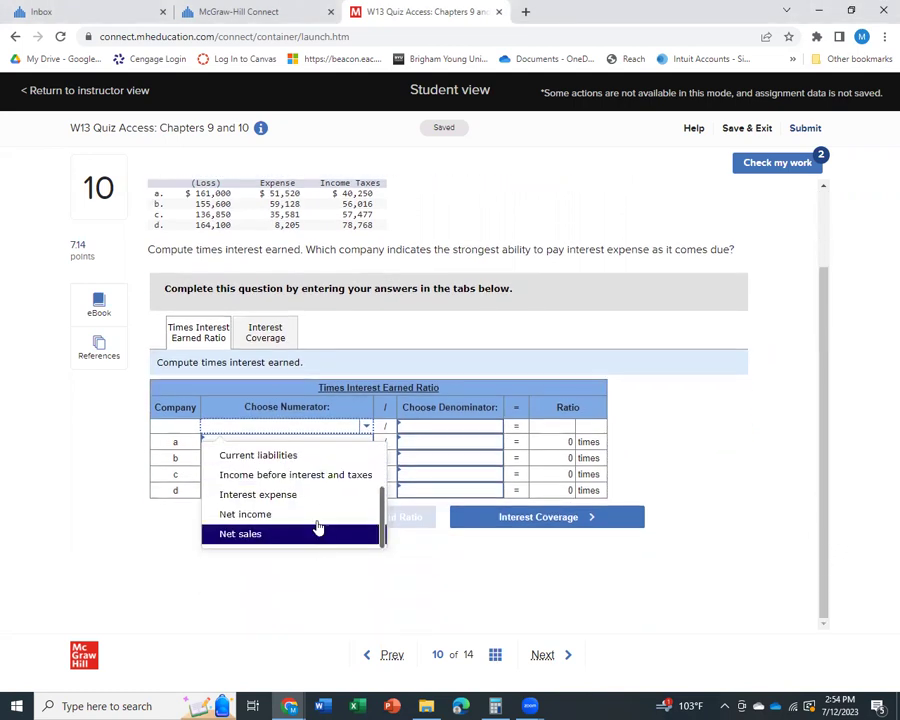
click(309, 476)
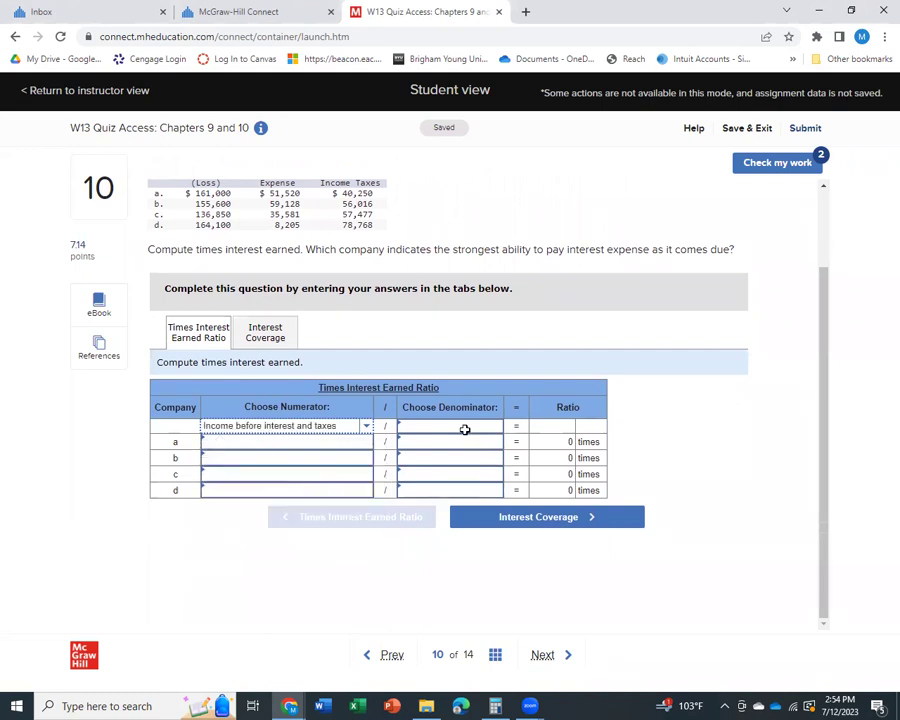
click(497, 428)
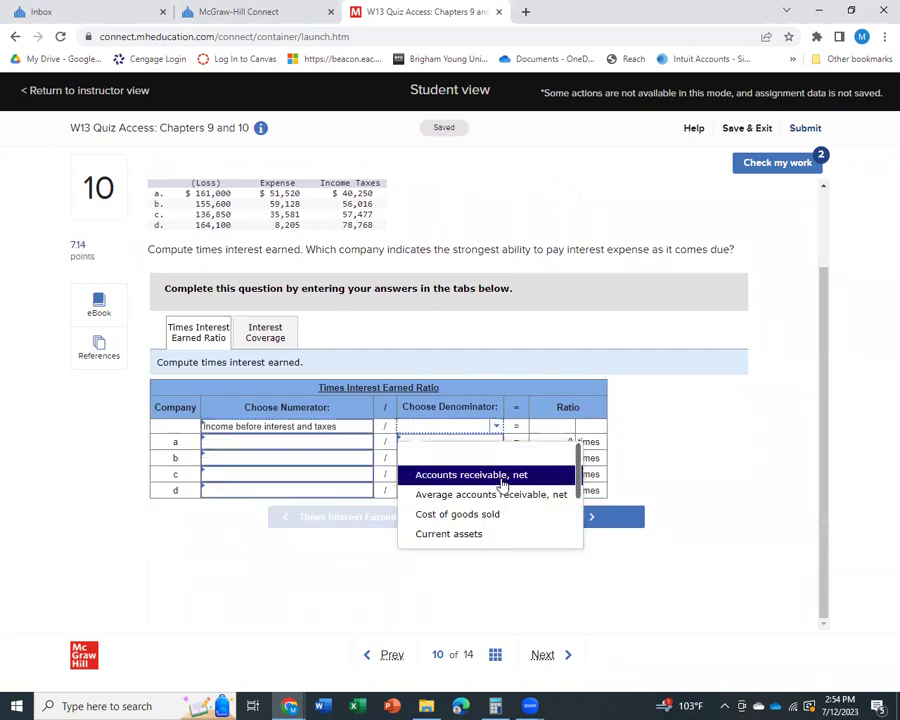
scroll(504, 510, down, 1)
scroll(502, 513, down, 1)
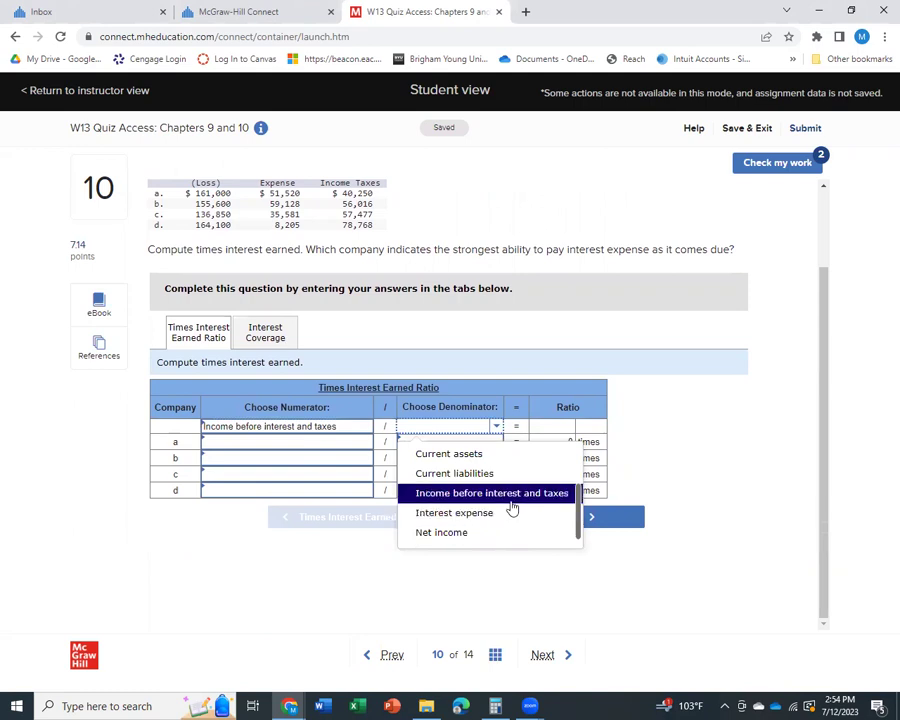
click(479, 515)
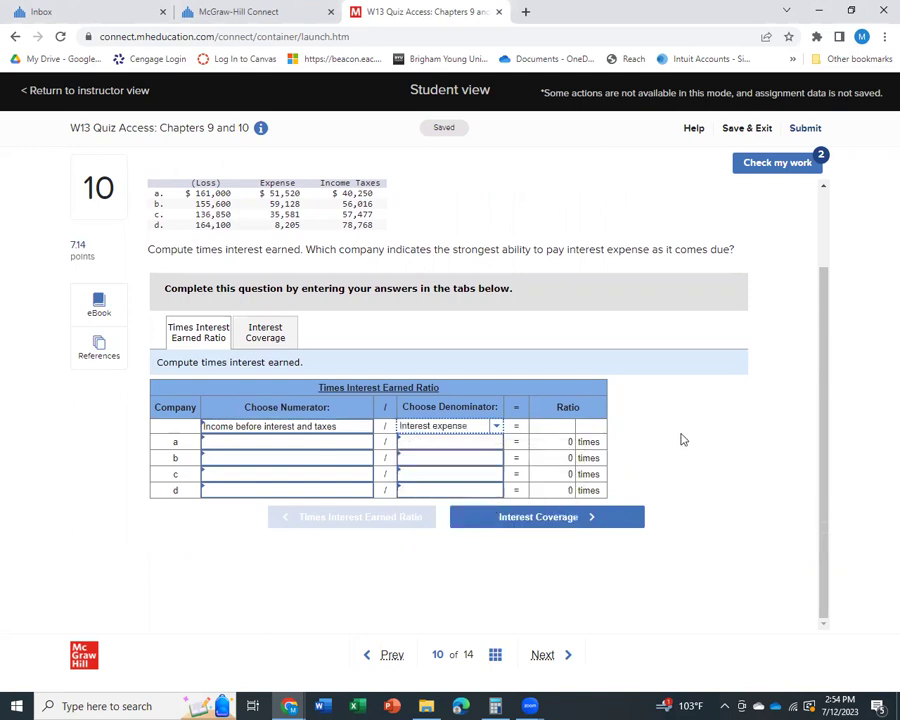
scroll(418, 320, up, 1)
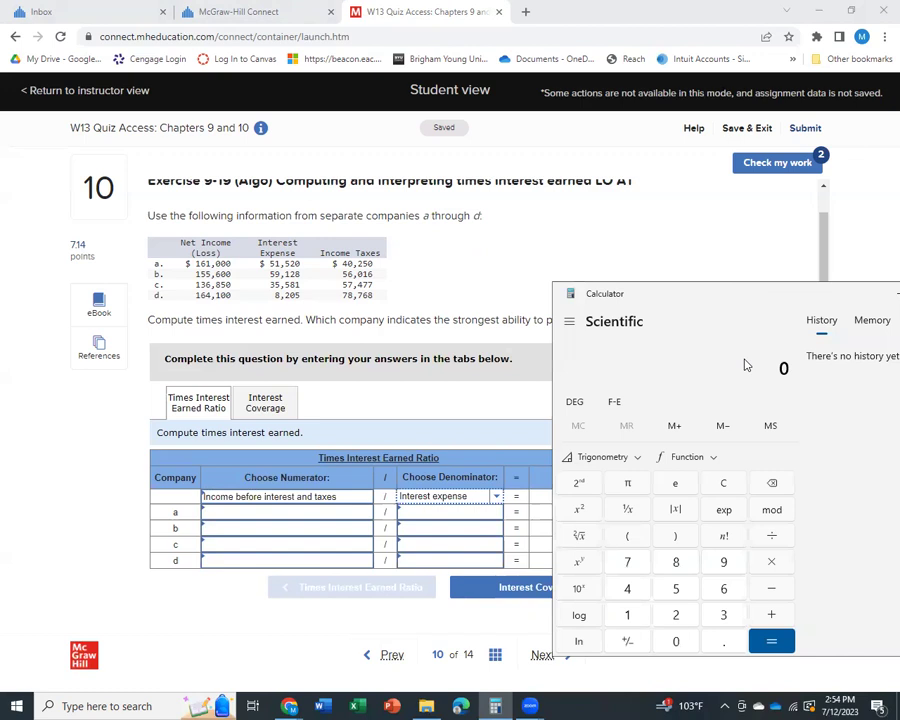
Step: In Calculator, add 161,000 + 51,520 + 40,250 for company a's total of 252,770
text(161,000)
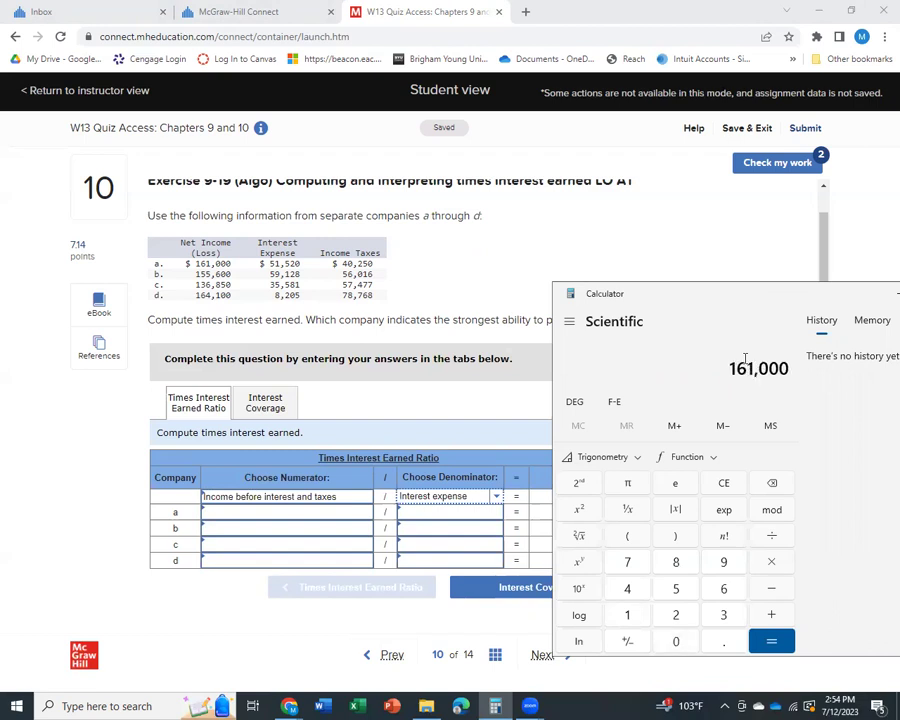
key(plus)
text(51)
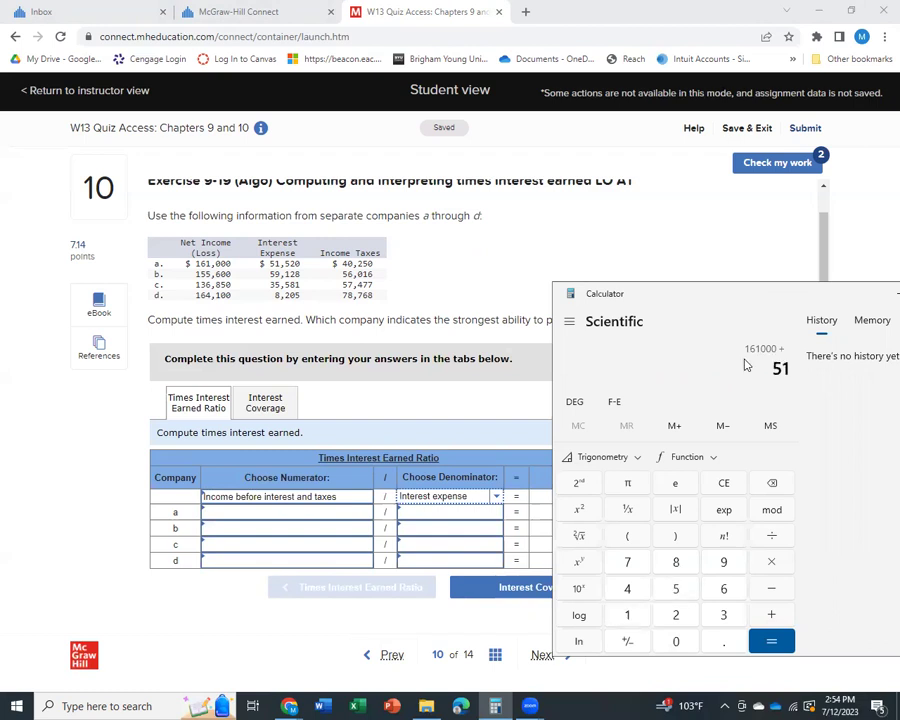
text(,520)
key(plus)
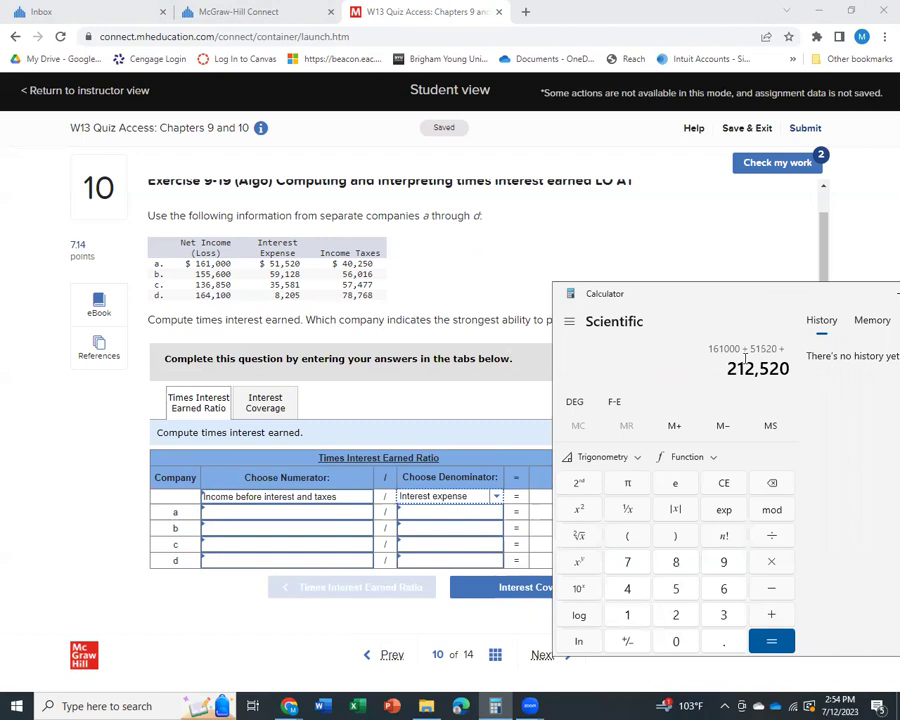
text(40250)
key(Return)
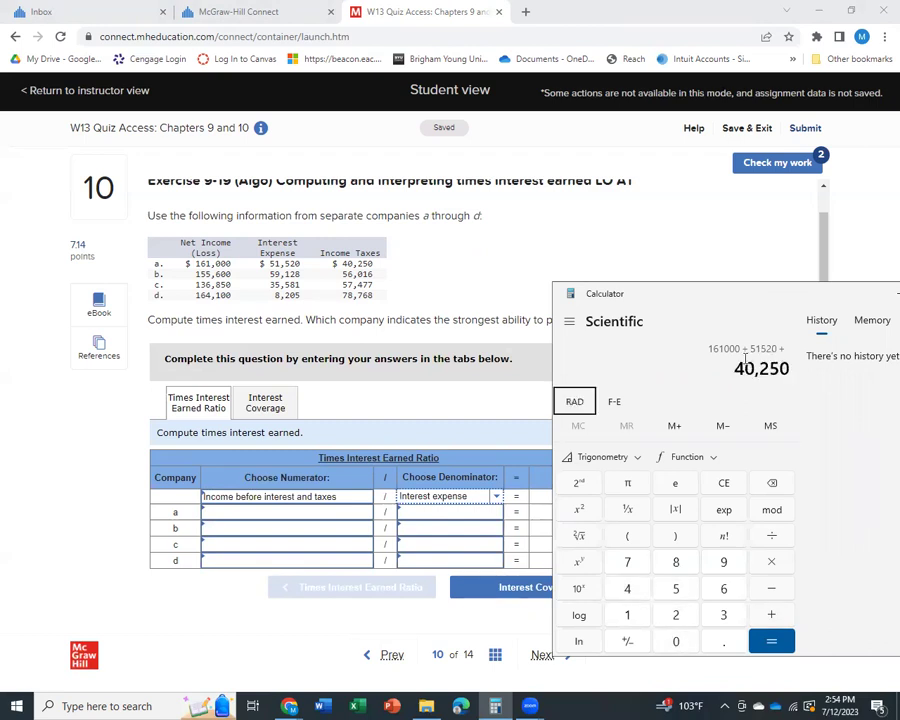
key(Return)
click(838, 404)
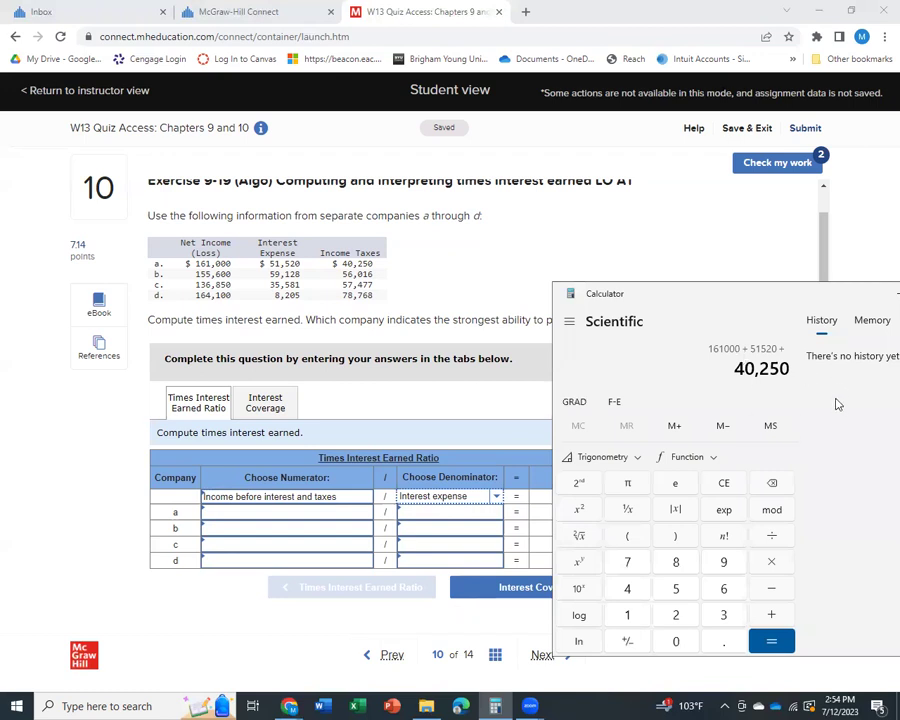
key(Return)
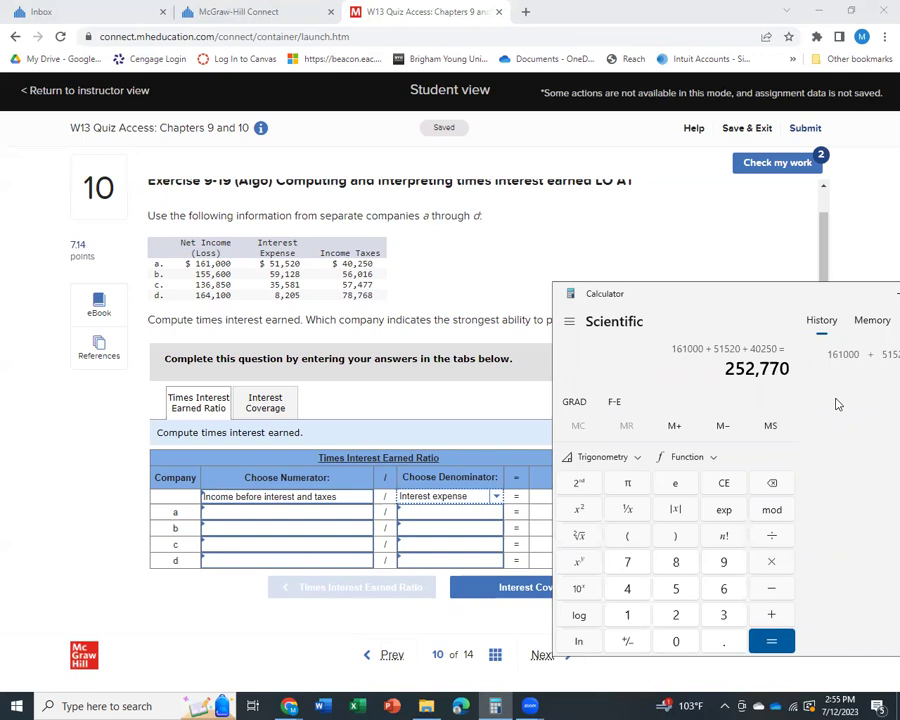
Step: Enter 252,770 over 51,520 in company a's row, giving a ratio of 4.91
click(275, 514)
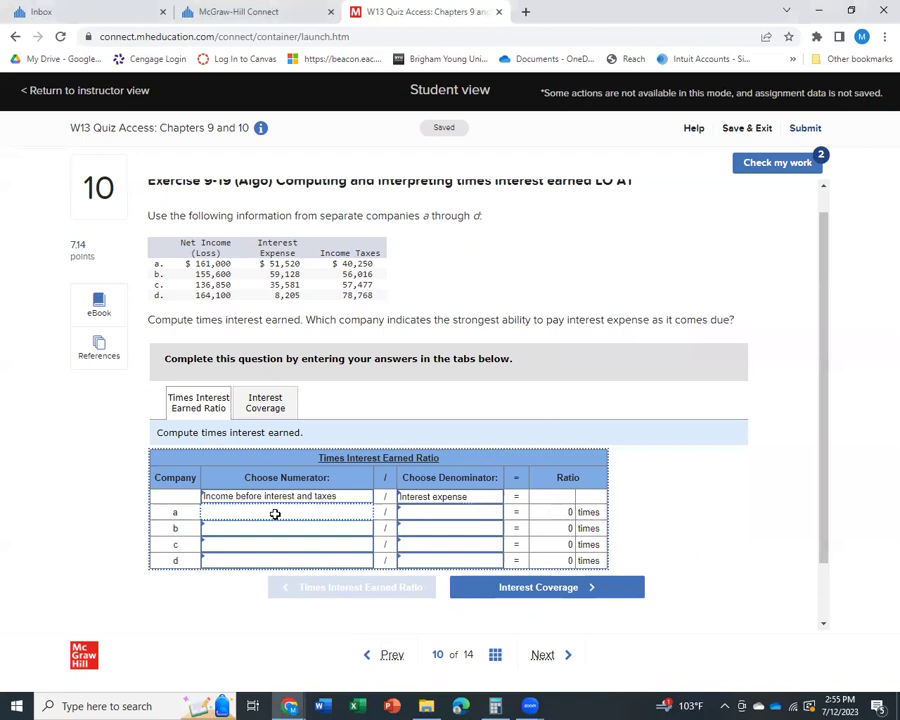
click(497, 705)
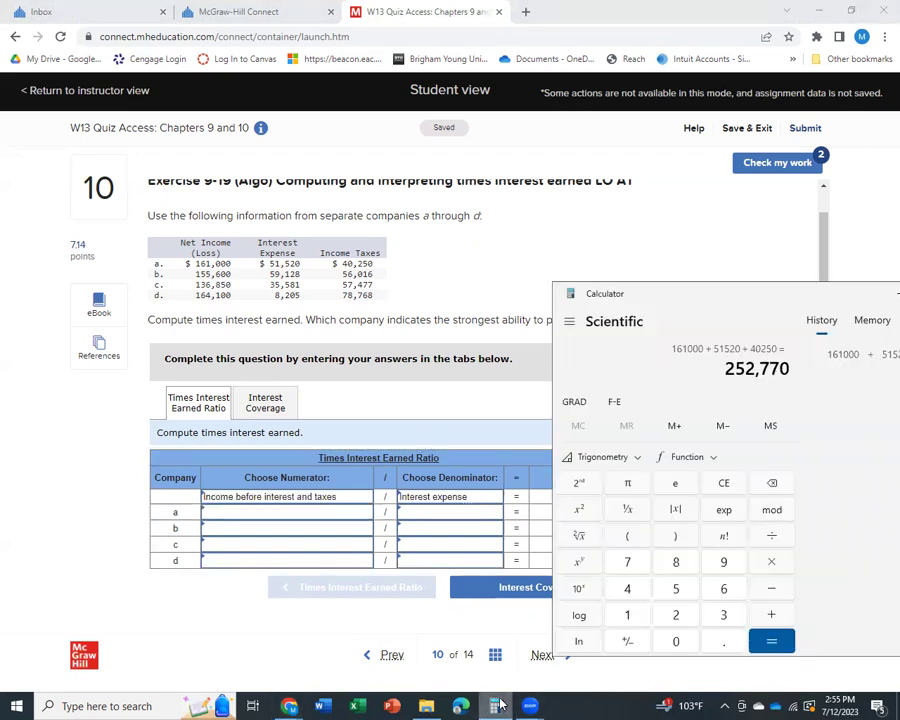
click(269, 513)
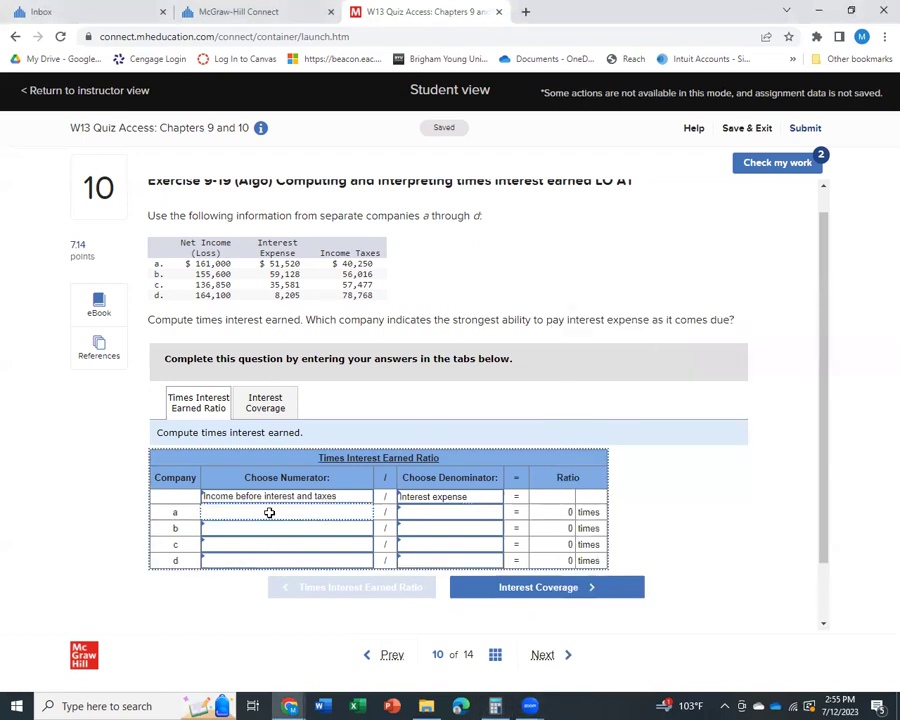
text(252770)
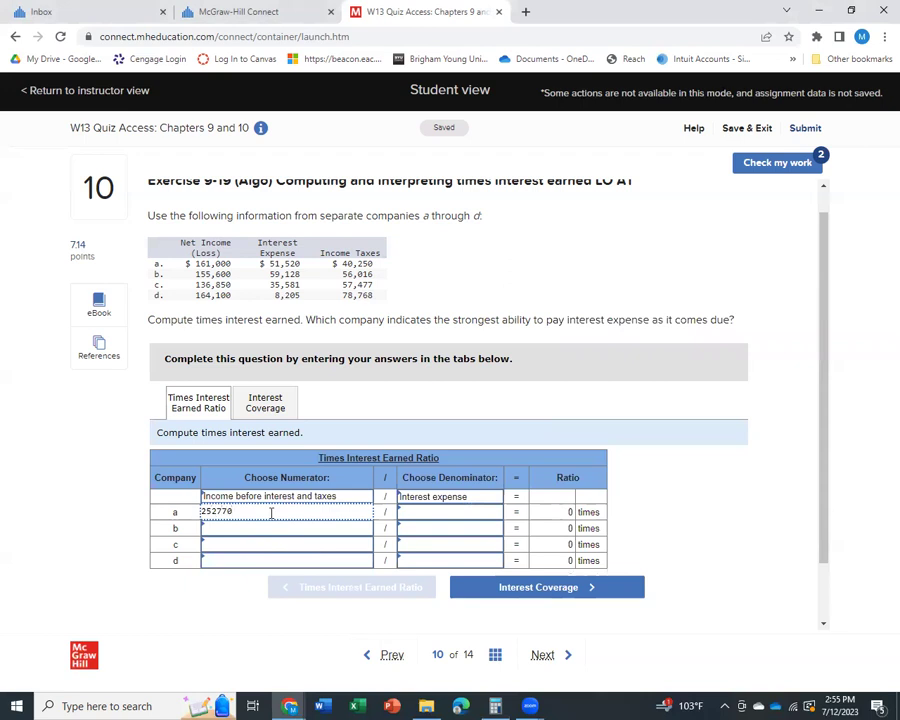
double_click(275, 263)
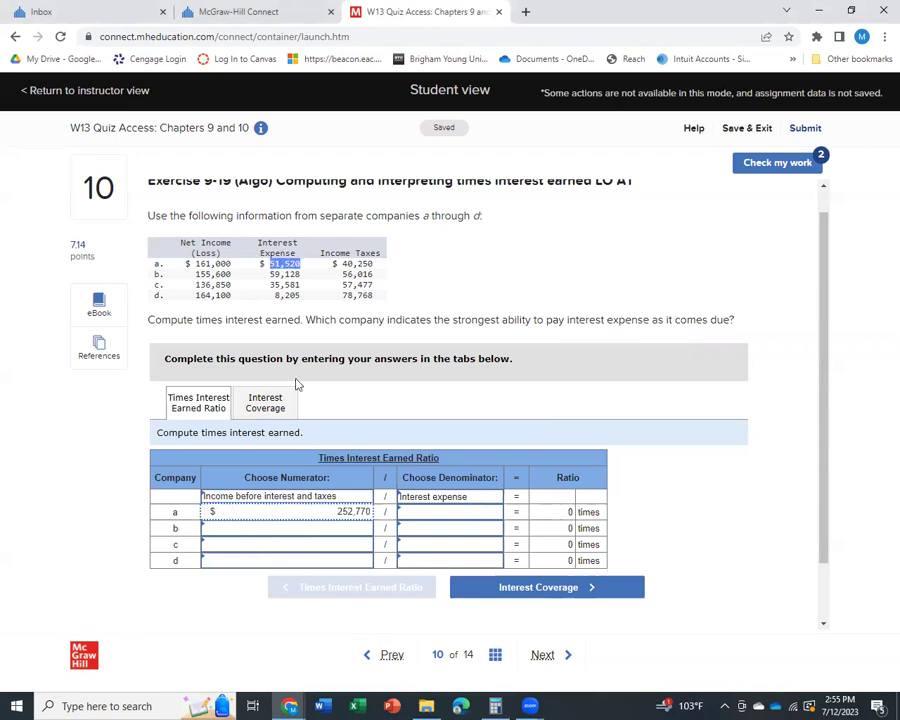
click(440, 514)
text(51520)
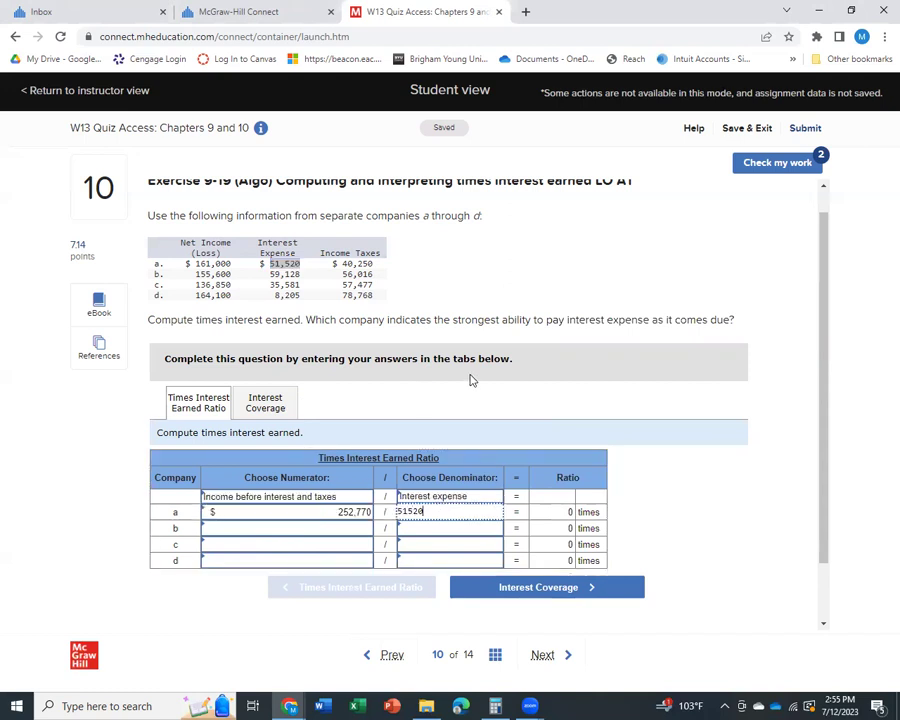
click(305, 528)
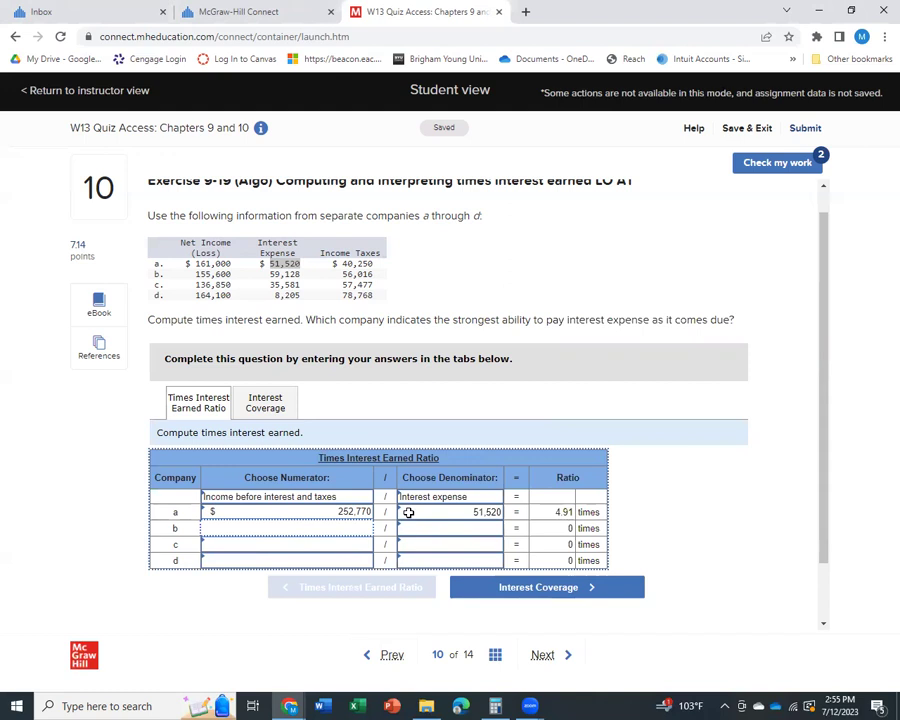
Step: In Calculator, add 155,000 + 59,128 + 56,016 for company b's total of 270,144
click(254, 529)
click(497, 706)
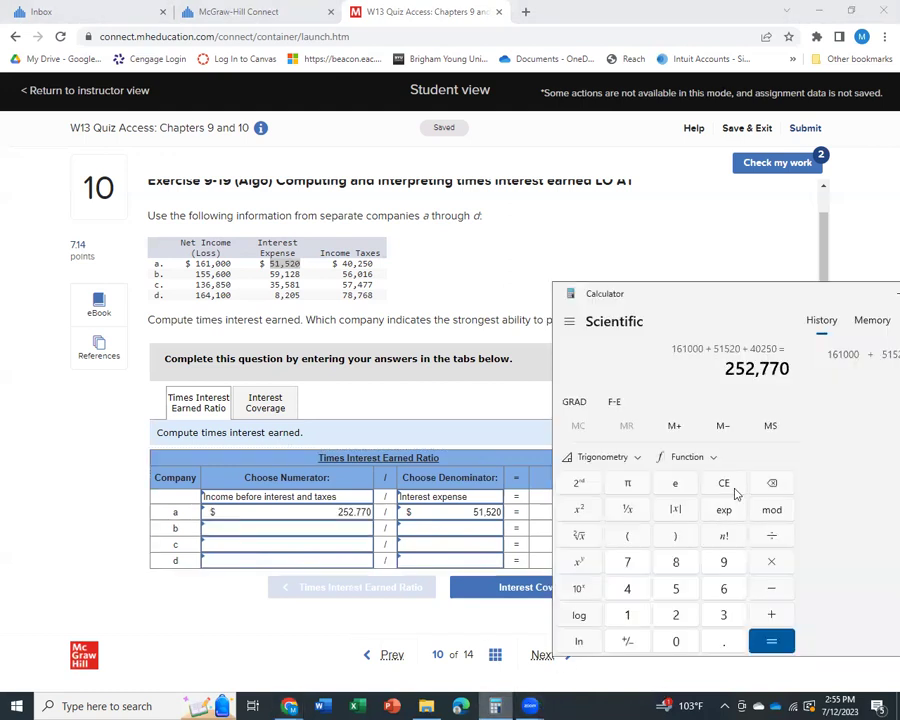
text(15)
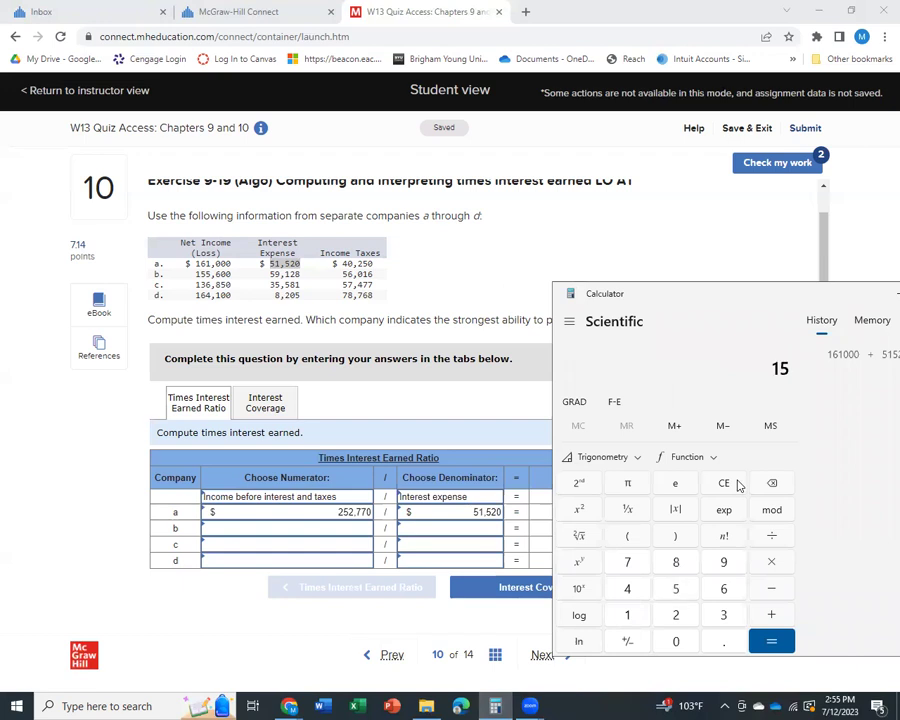
text(5,000)
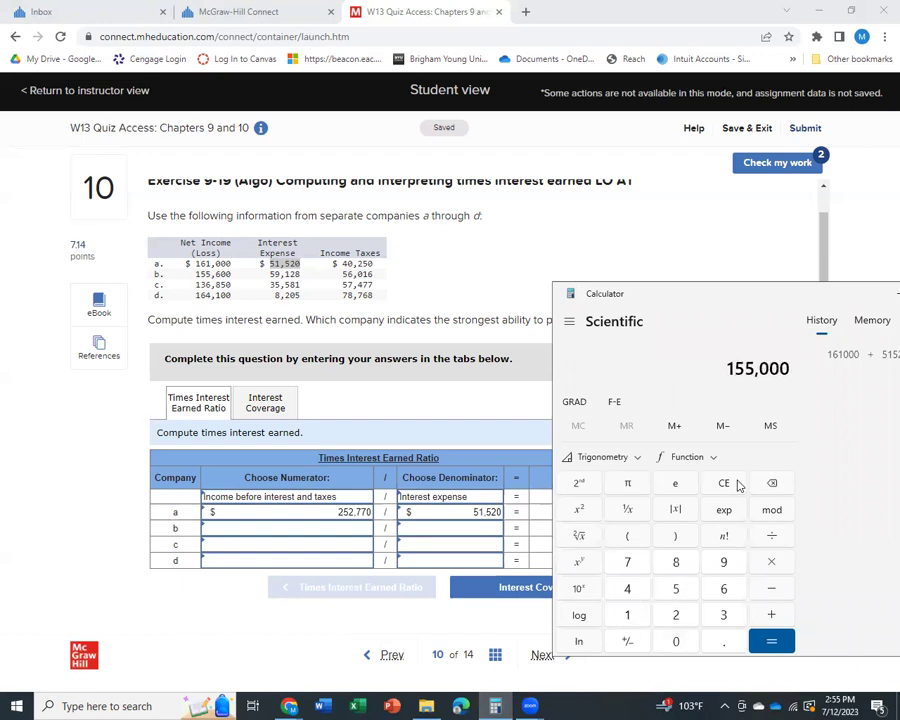
key(plus)
text(59128)
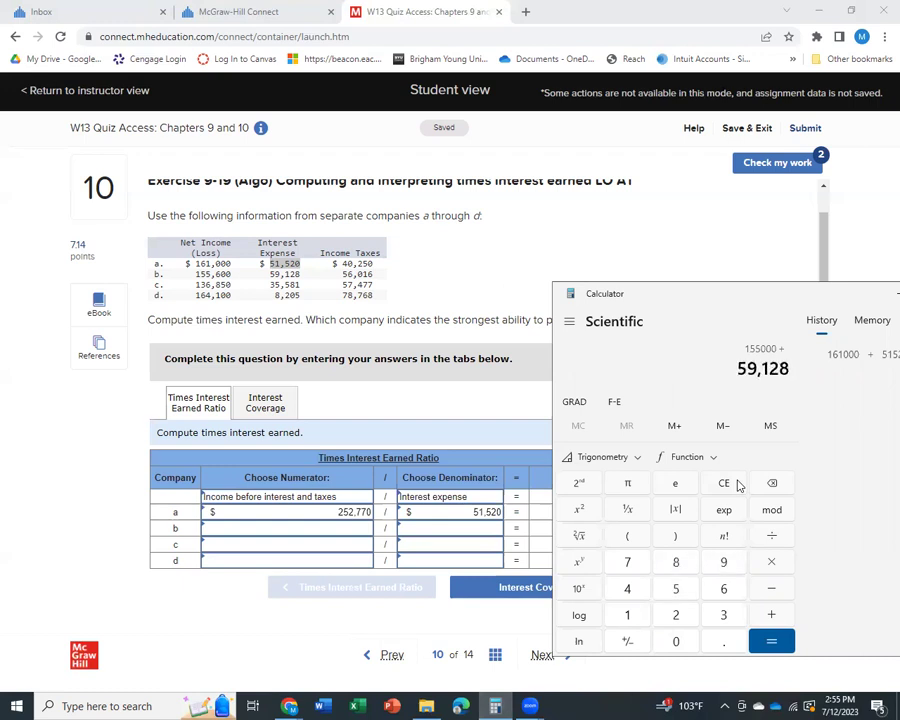
key(plus)
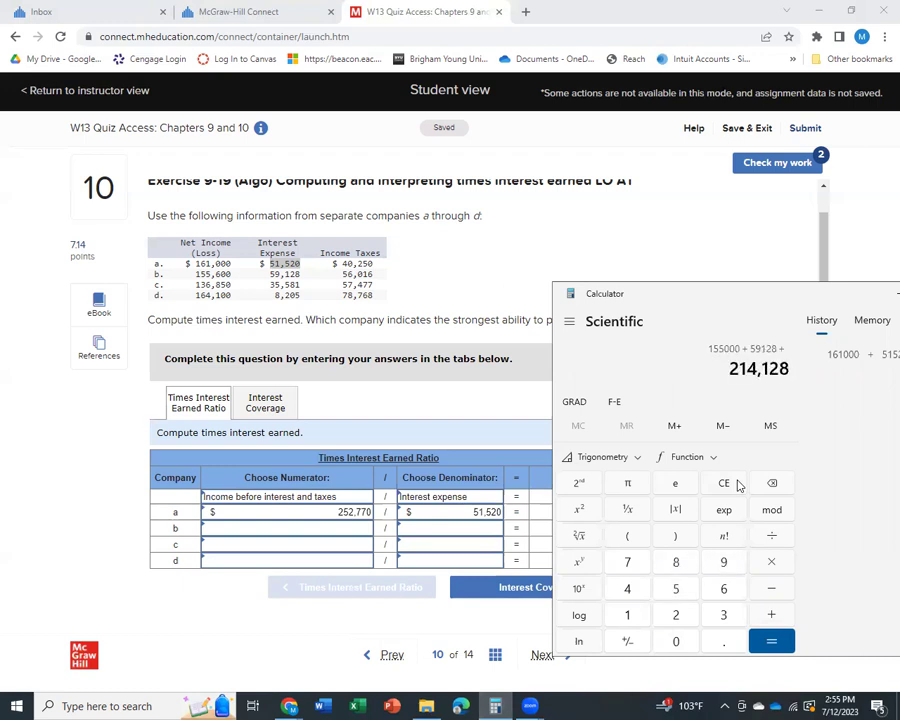
text(56016)
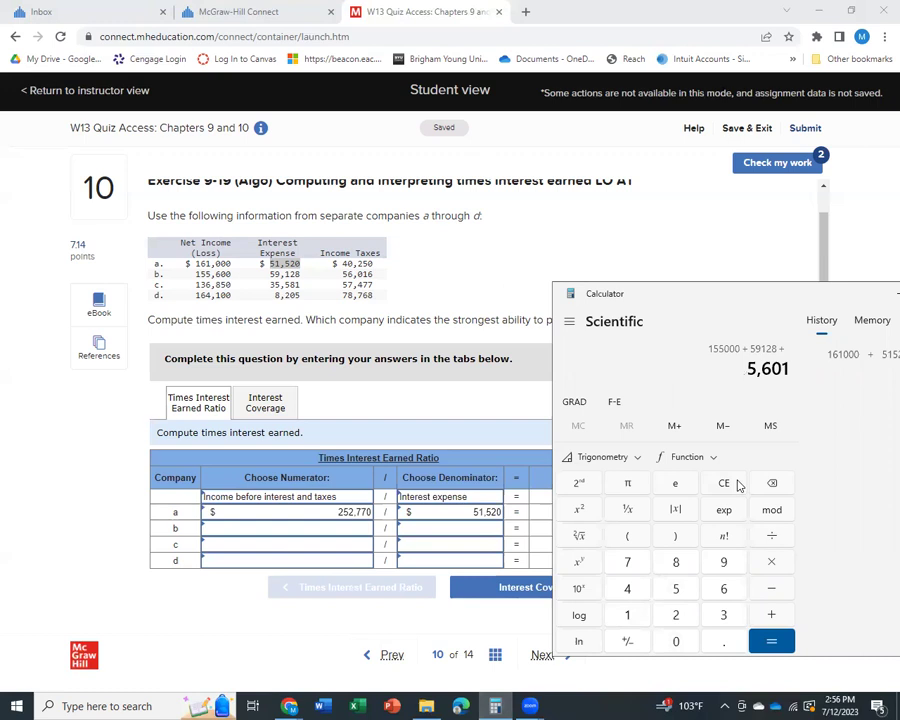
key(Return)
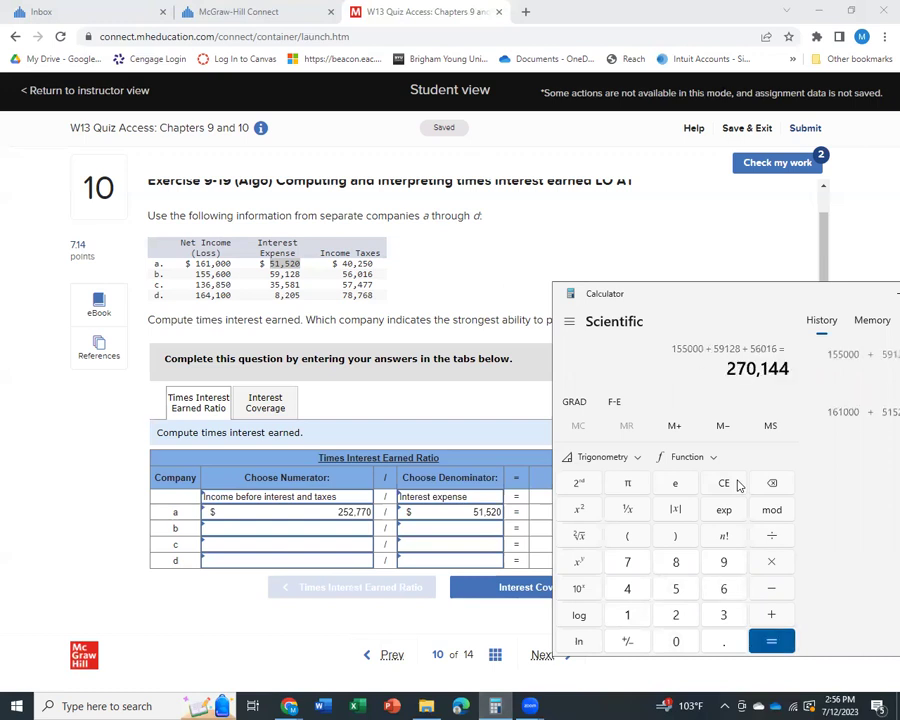
Step: Enter 270,144 over 59,128 in company b's row, giving a ratio of 4.57
click(355, 521)
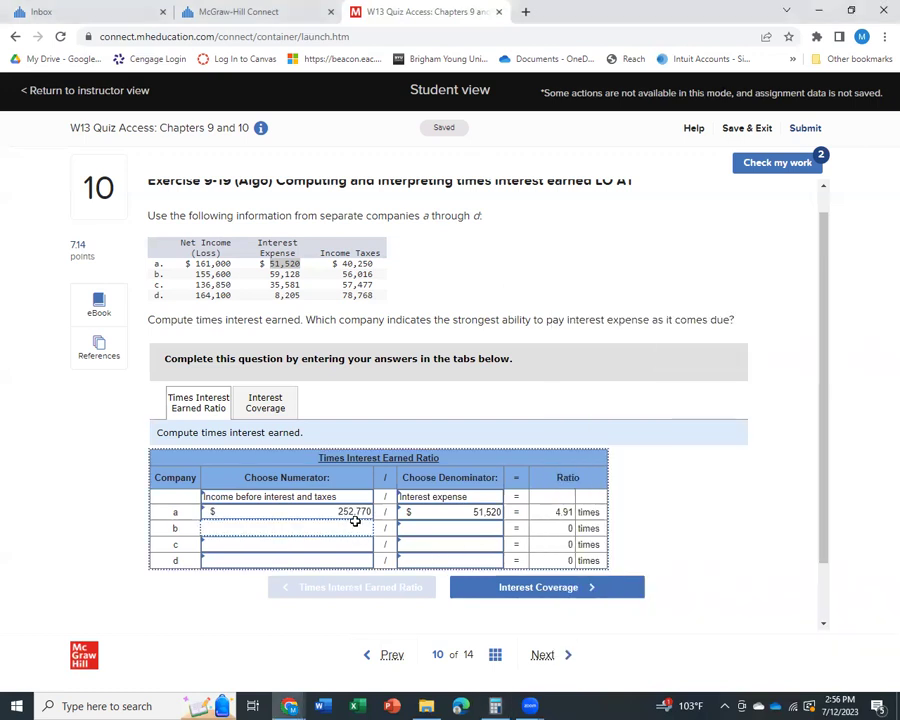
text(270144)
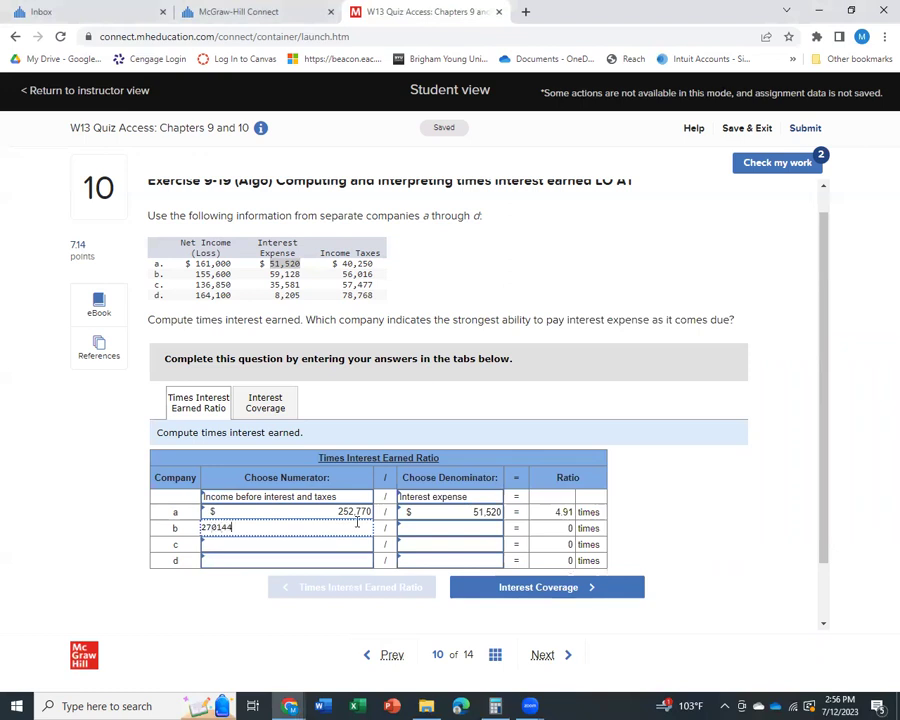
click(425, 528)
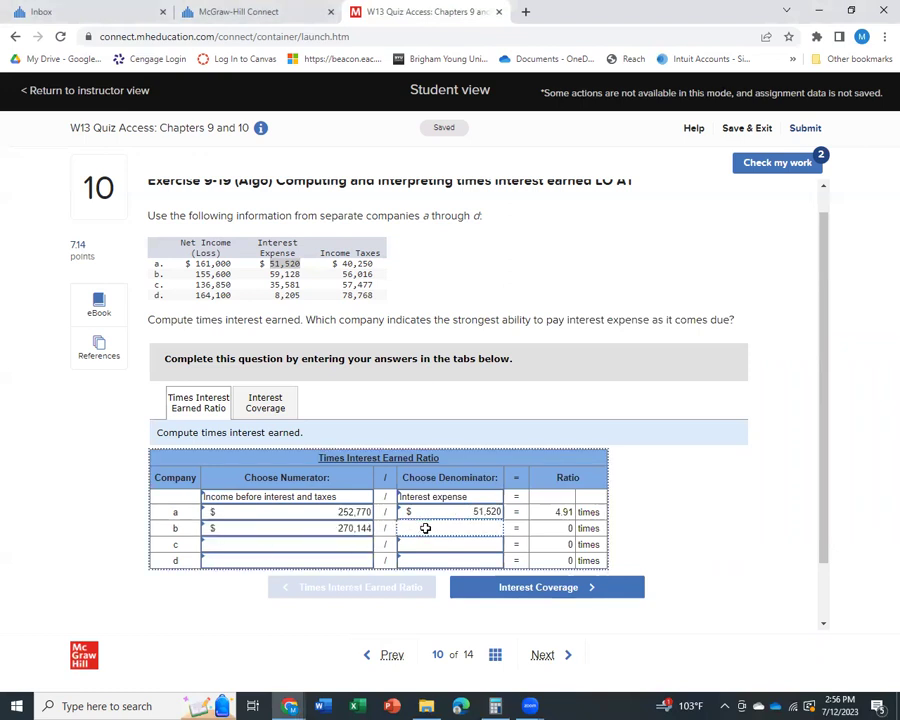
text(59)
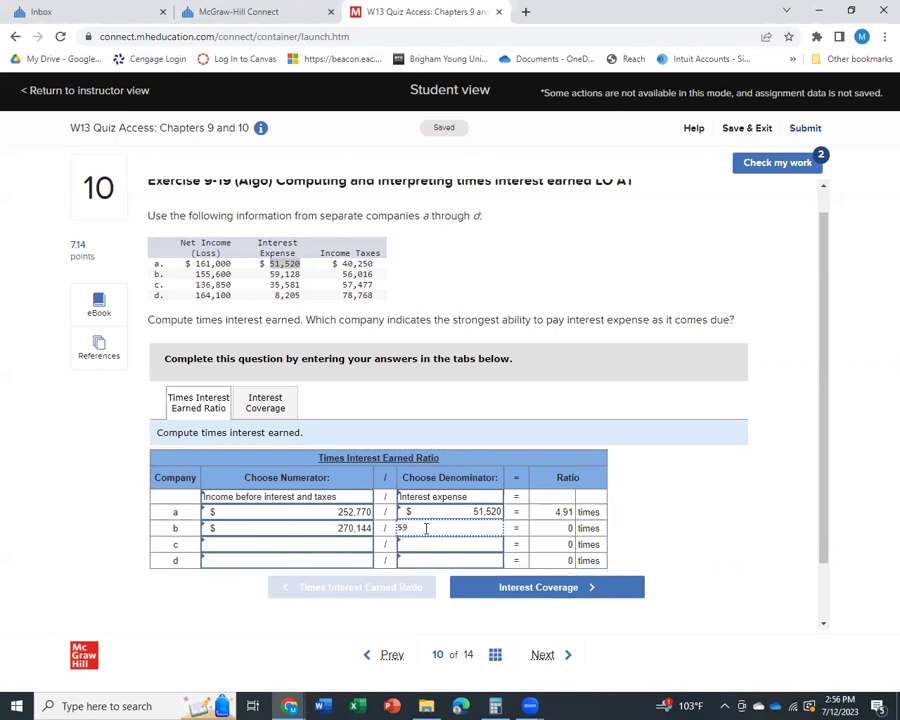
text(128)
click(355, 543)
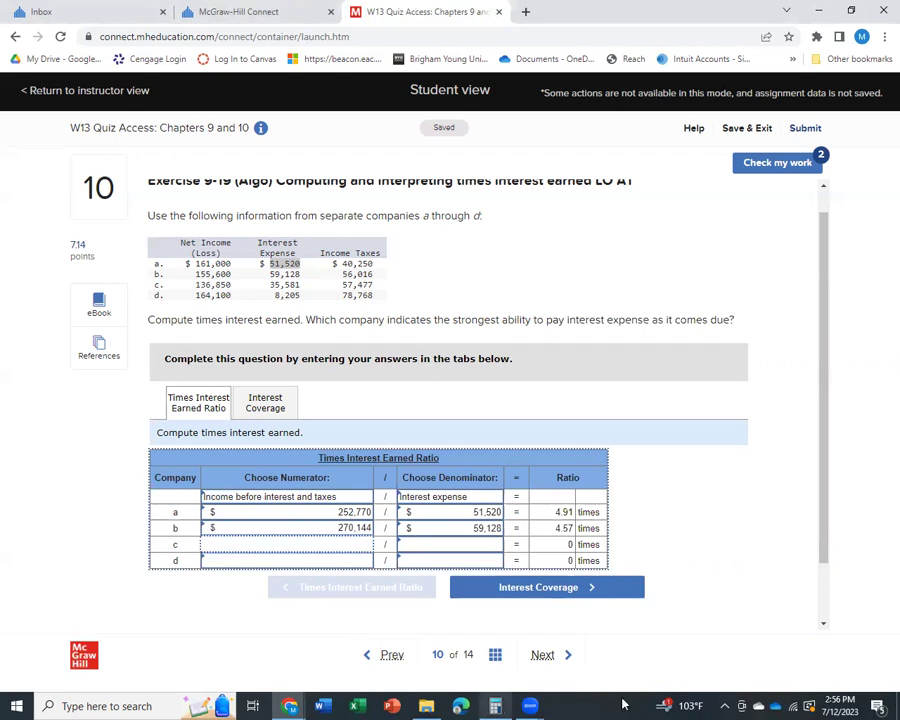
Step: In Calculator, total company c's figures 136850 + 35581 + 57477 to 229,908
click(495, 706)
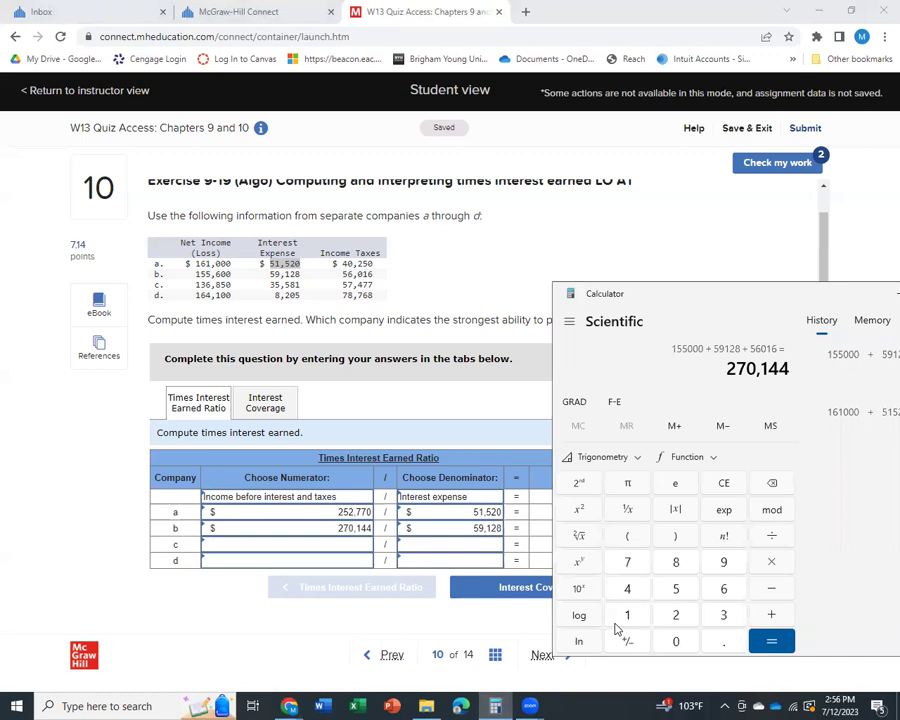
text(136850 )
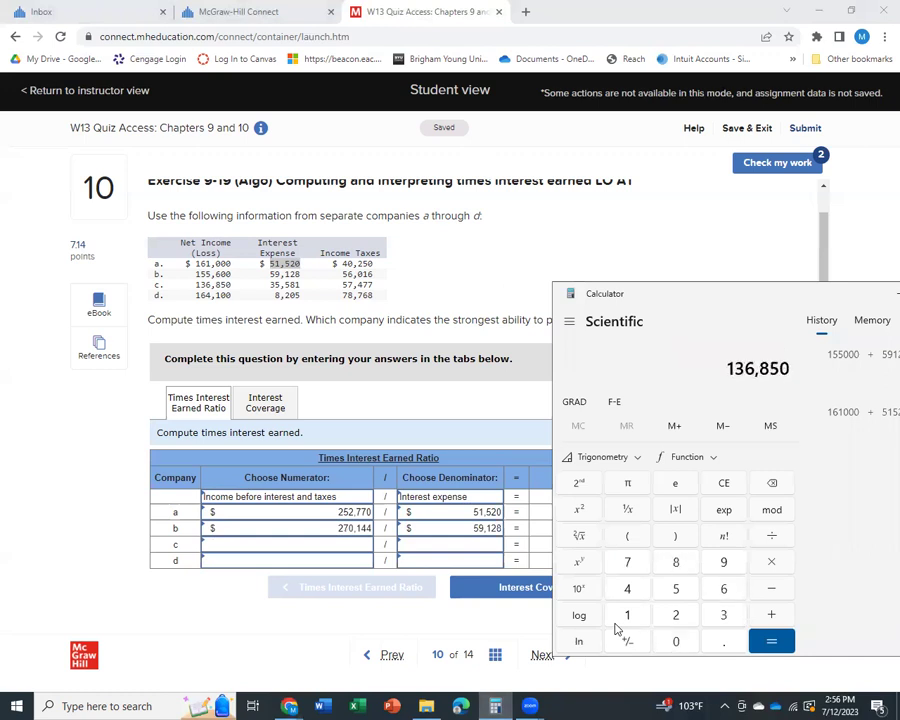
text(+ 35581 )
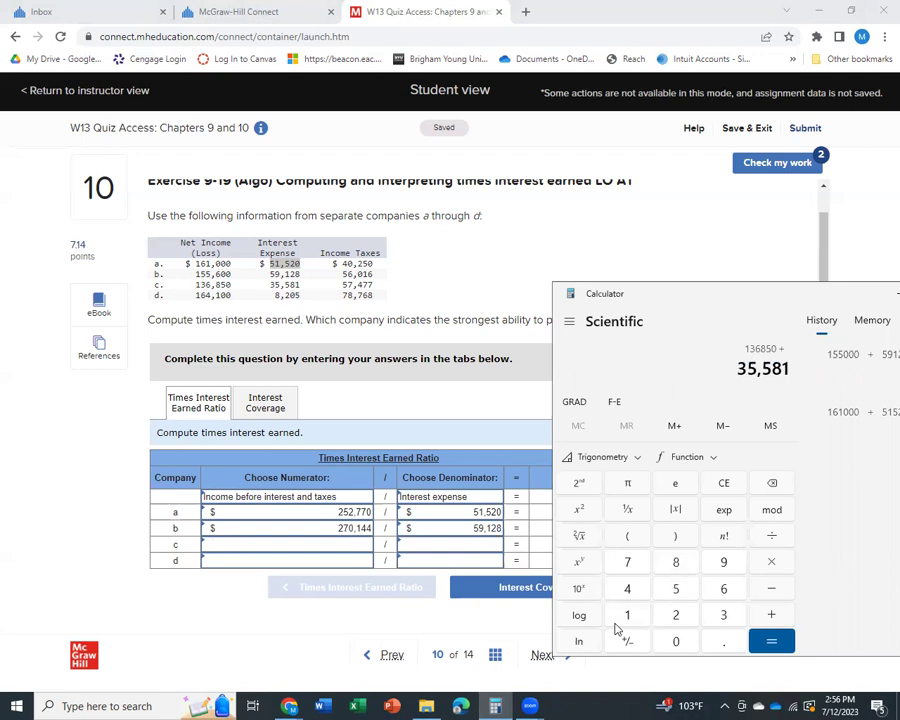
text(+ 57)
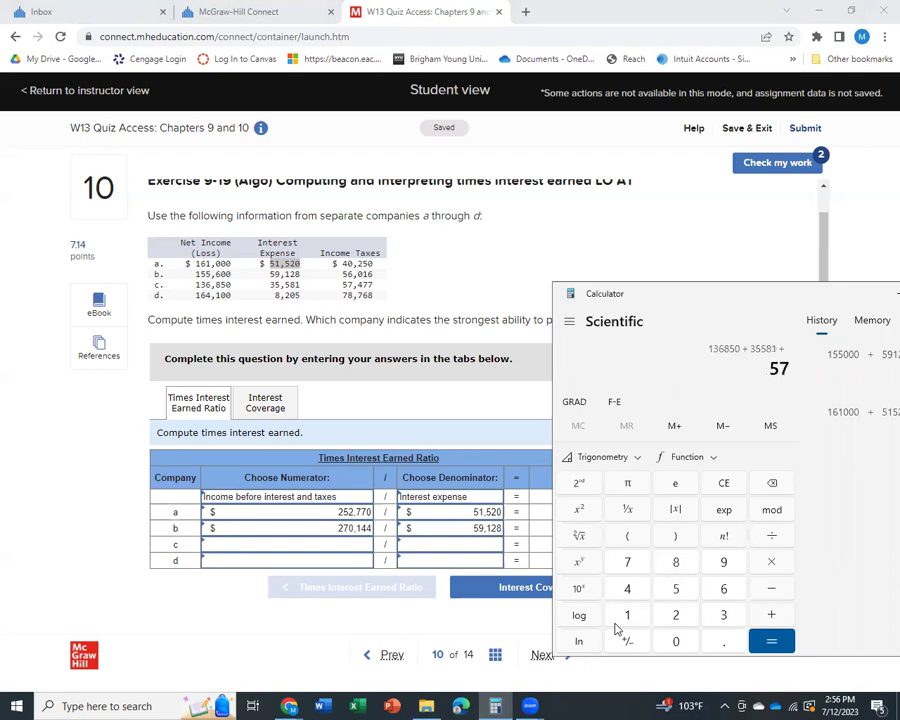
text(477)
key(Return)
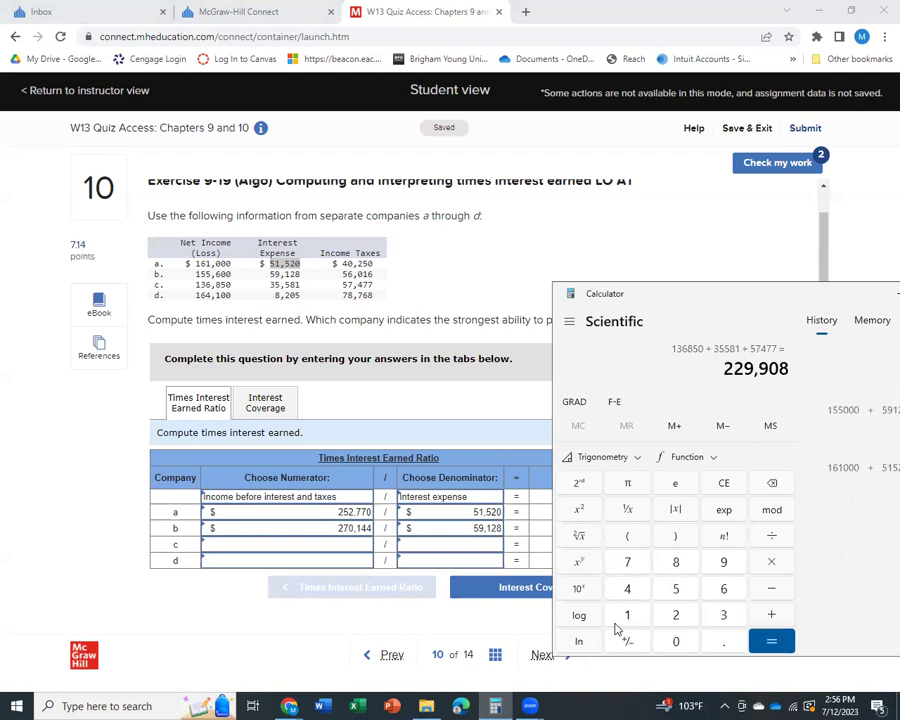
Step: Enter 229,908 over 35,581 in company c's row, giving a ratio of 6.46
click(330, 543)
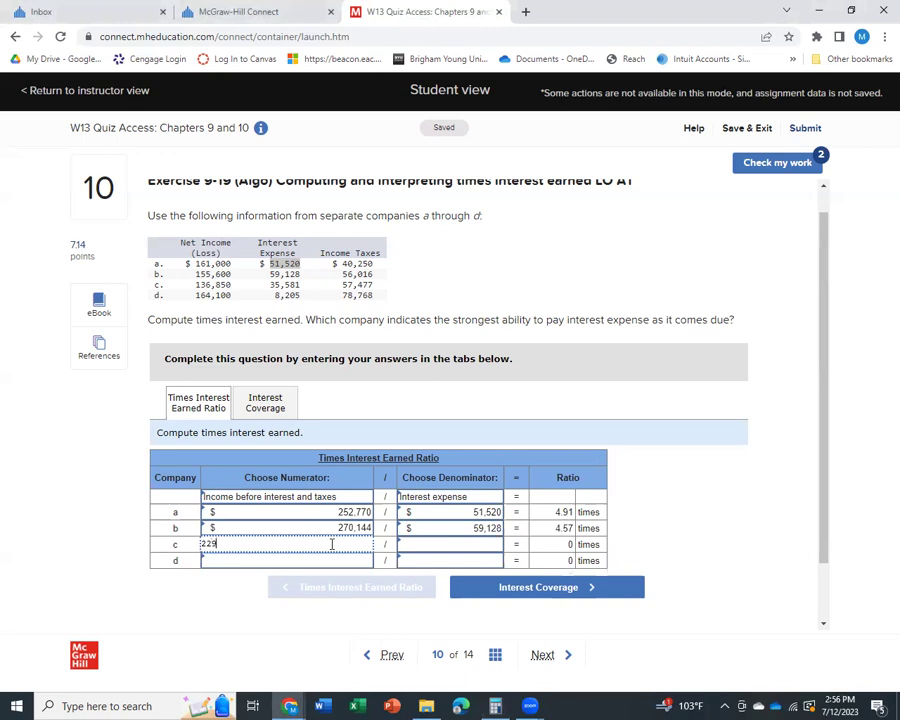
text(908)
click(449, 546)
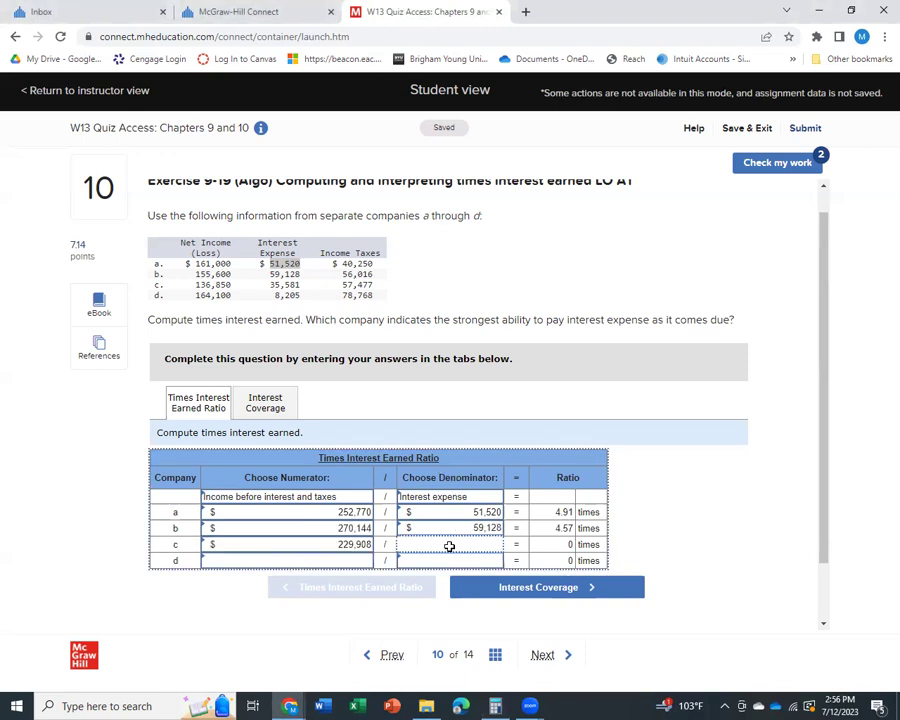
text(35581)
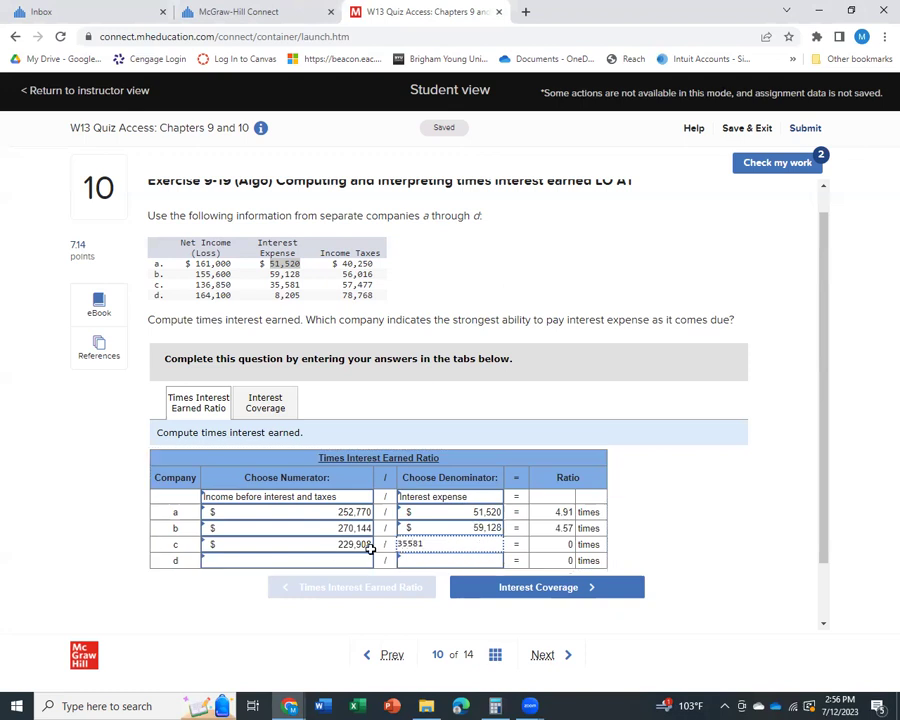
click(330, 559)
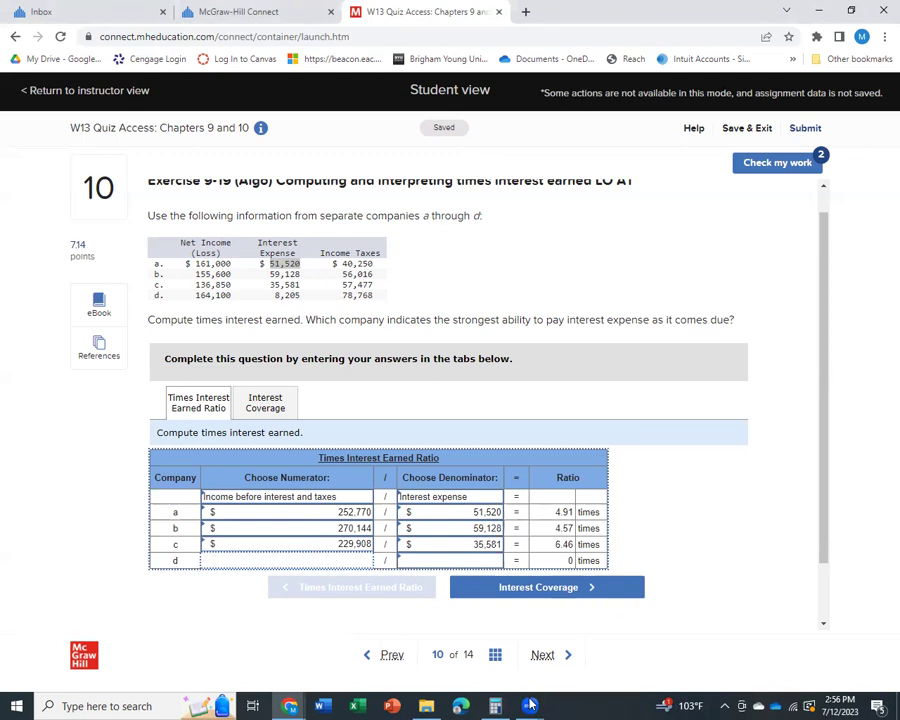
Step: In Calculator, total company d's figures 164100 + 8205 + 78,768 to 251,073
click(497, 706)
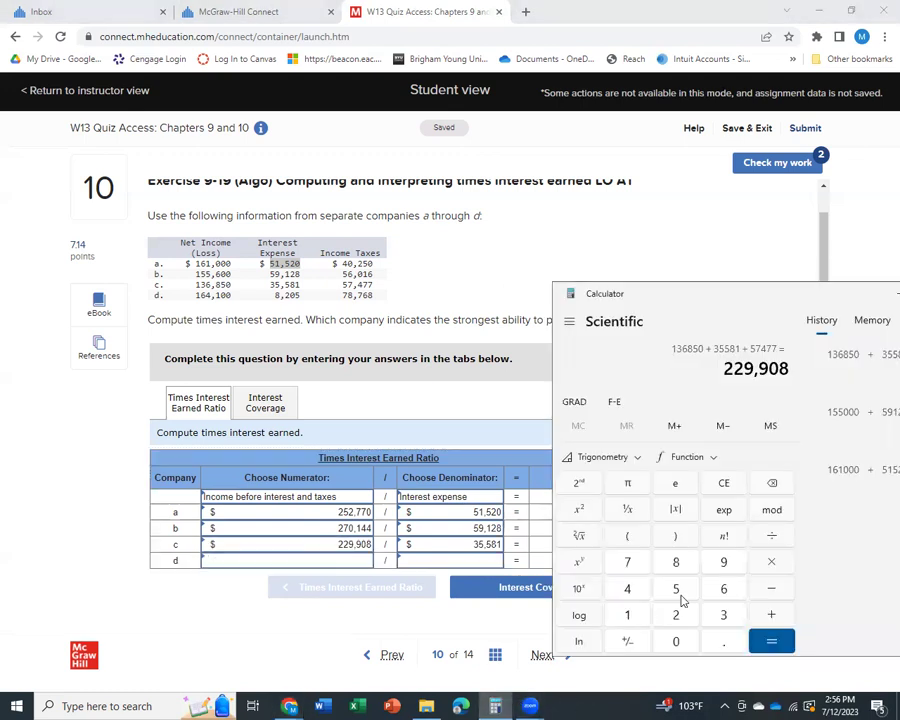
text(164100 )
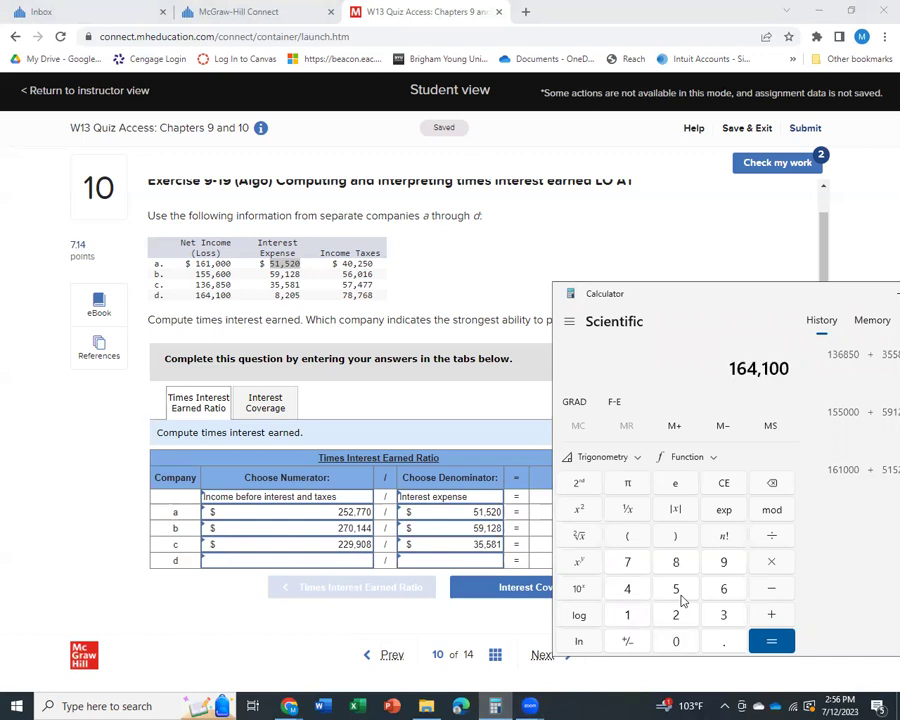
text(+ 8205 )
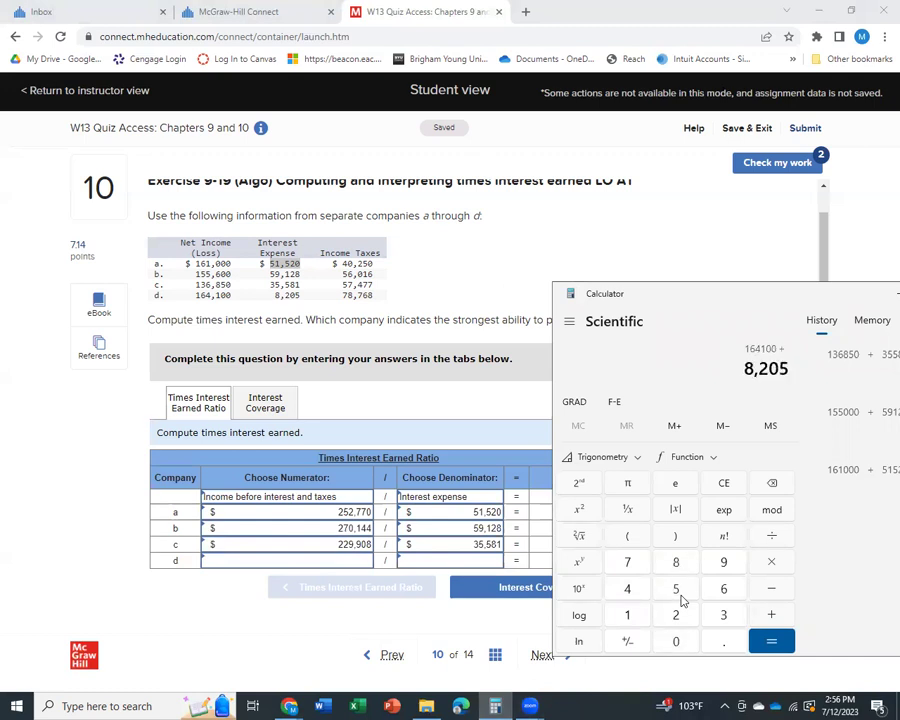
text(+ )
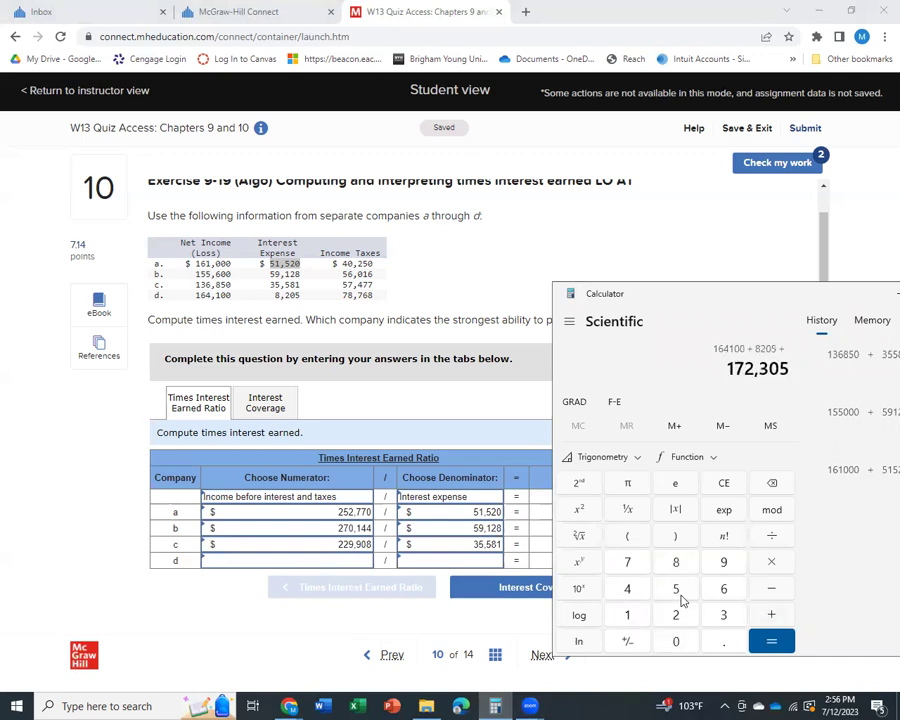
text(78,76)
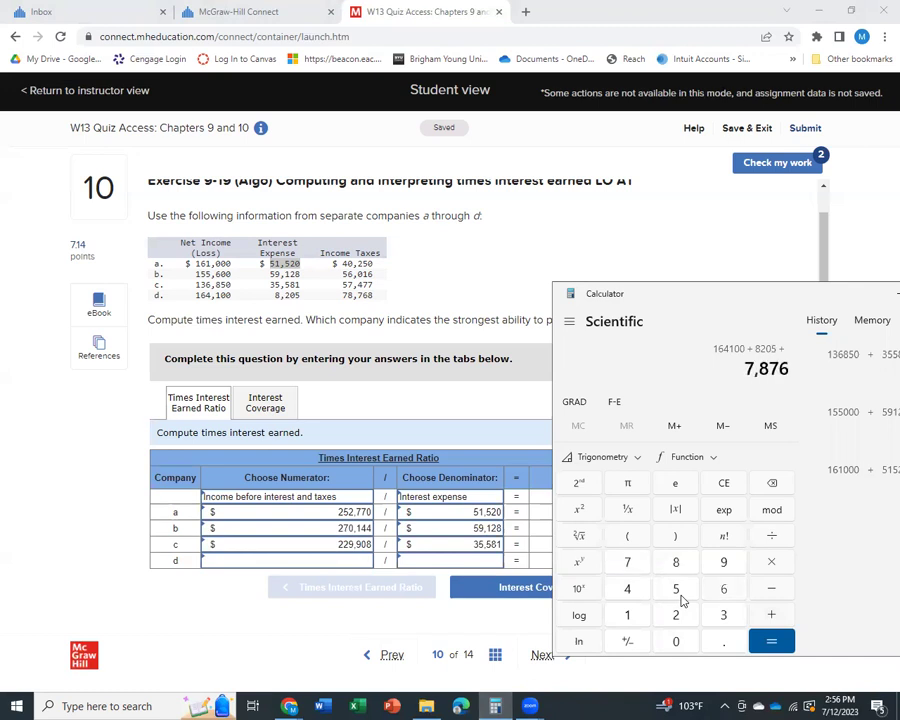
text(8)
key(Return)
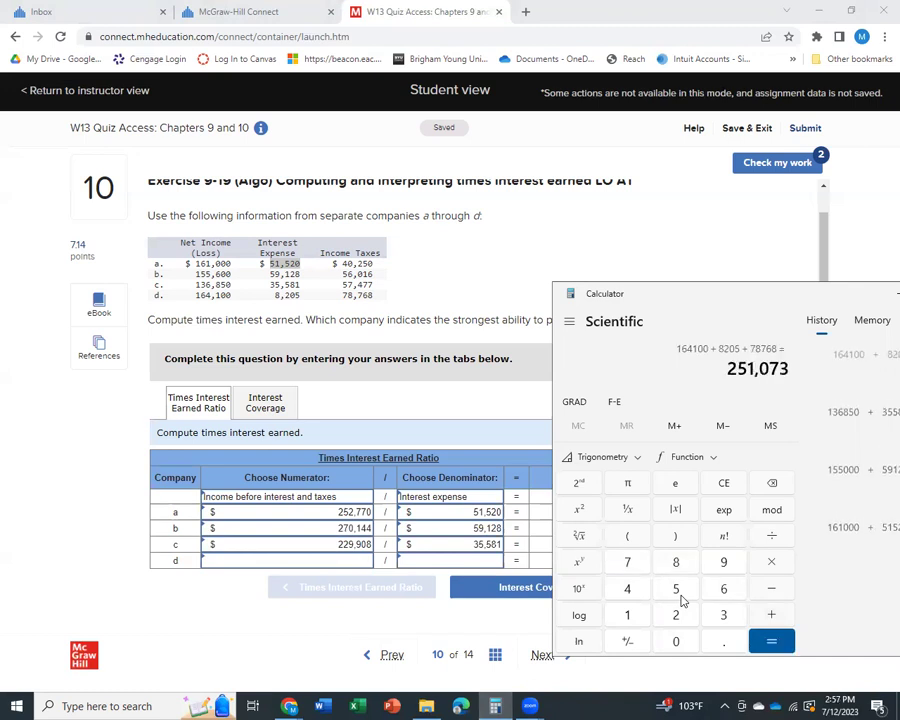
Step: Enter 251,073 over 8,205 in company d's row, giving a ratio of 30.60
click(306, 559)
text(251073)
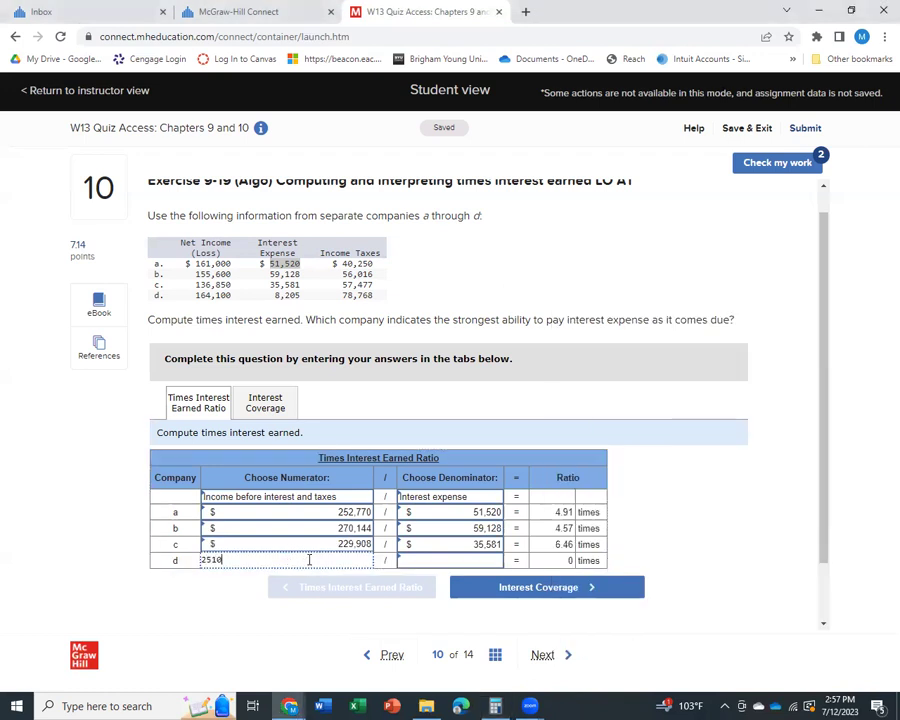
click(412, 559)
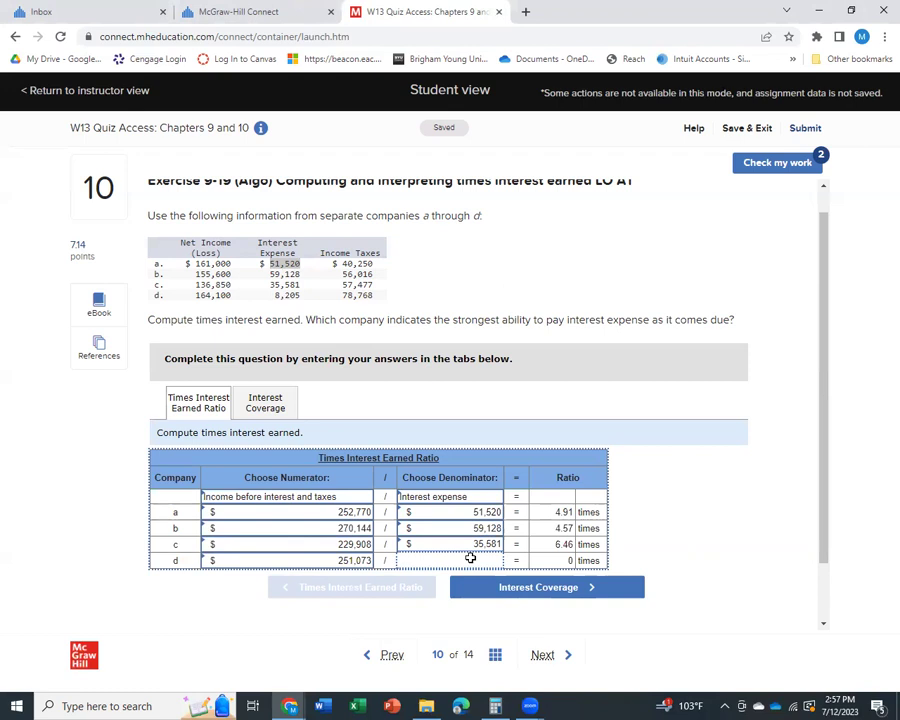
click(470, 557)
text(8205)
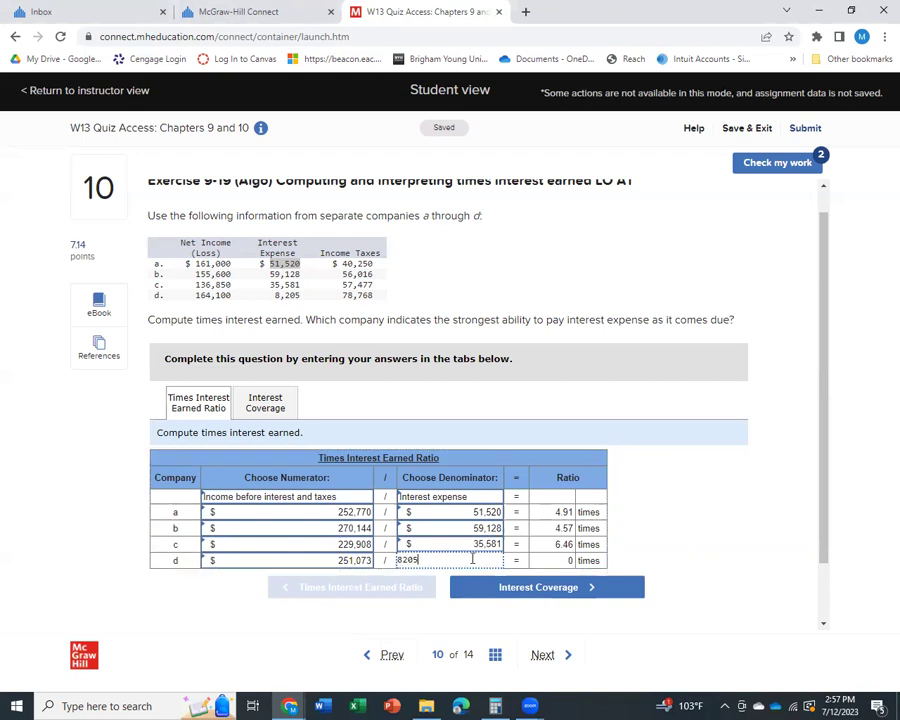
click(676, 504)
Step: Check my work and review results showing company b's 270,144 numerator marked incorrect
click(768, 162)
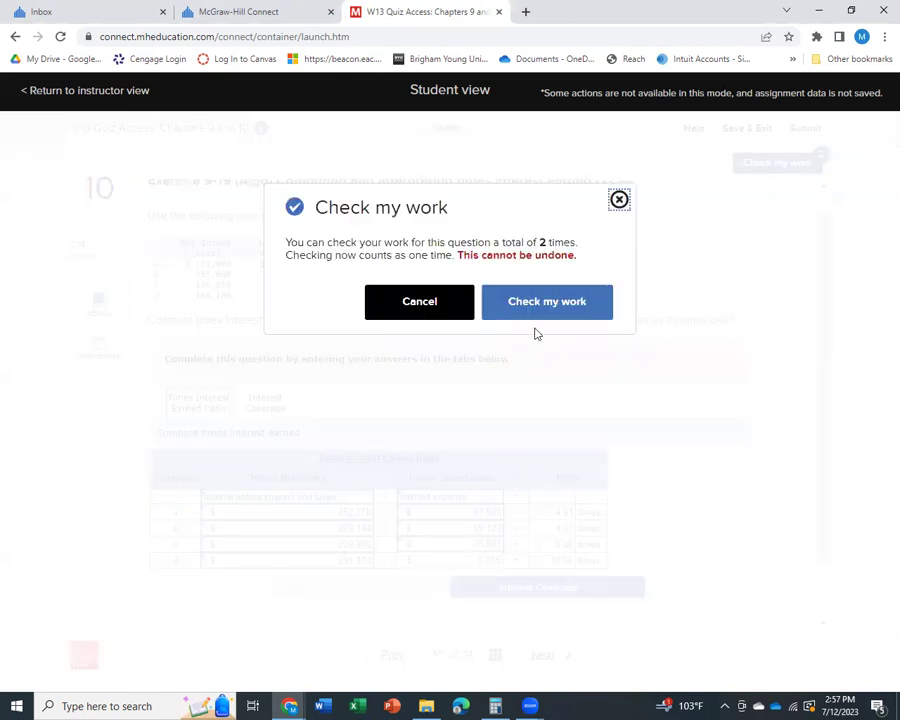
click(582, 301)
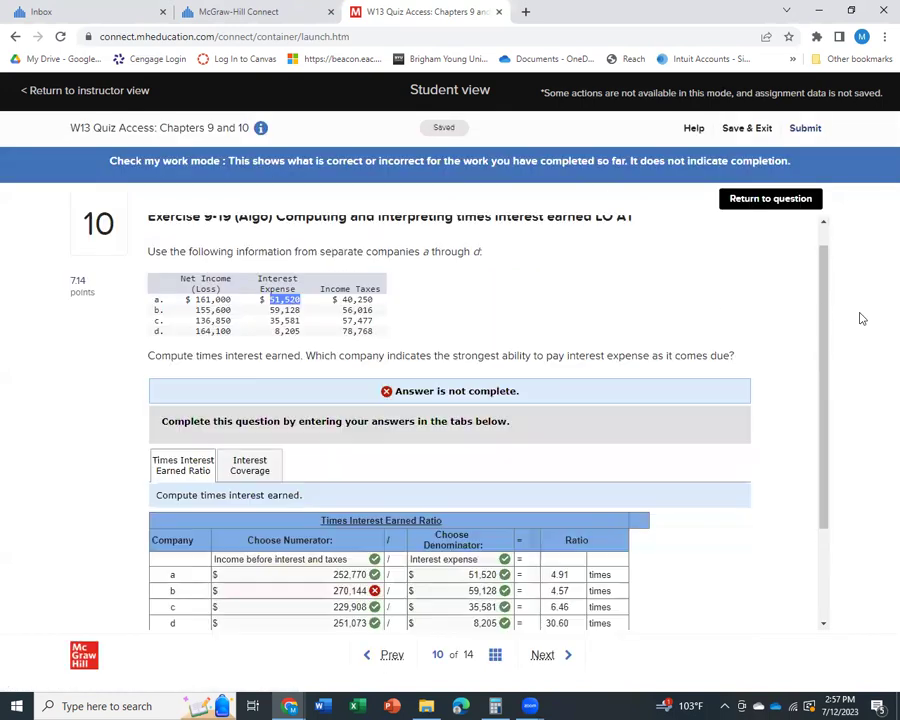
scroll(773, 328, down, 1)
scroll(773, 328, down, 3)
scroll(688, 356, up, 4)
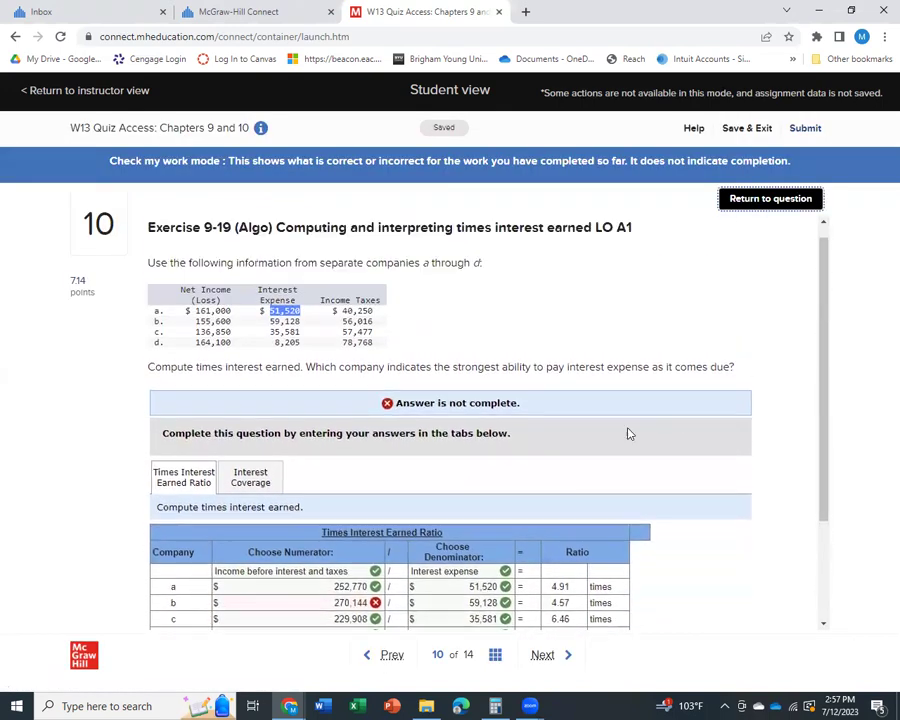
scroll(561, 476, down, 1)
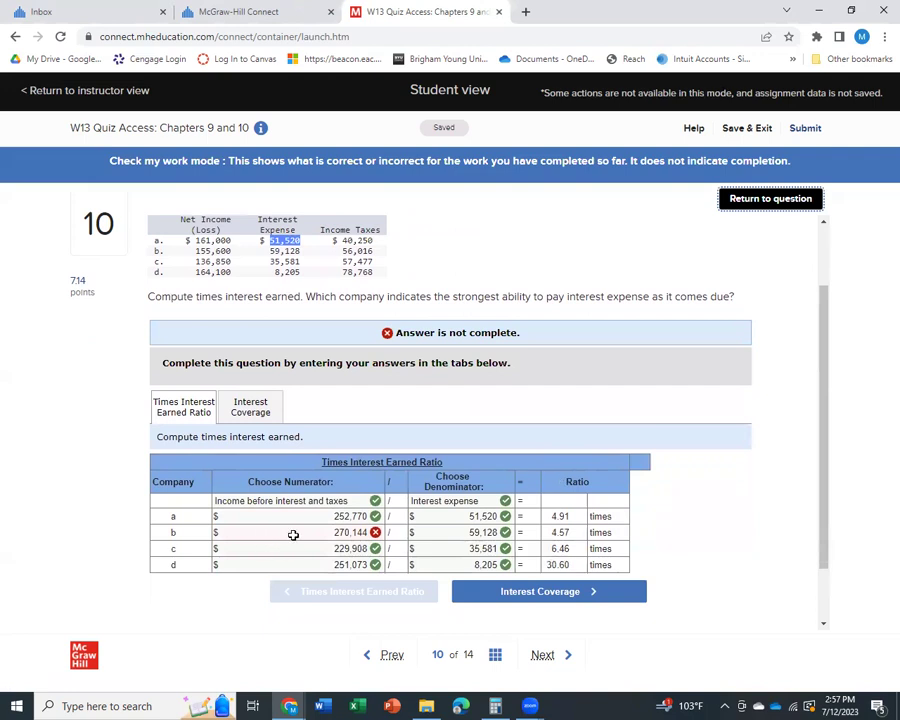
Step: Recompute company b's total in Calculator: 155,600 + 59,128 + 56,016 = 270,744
click(494, 706)
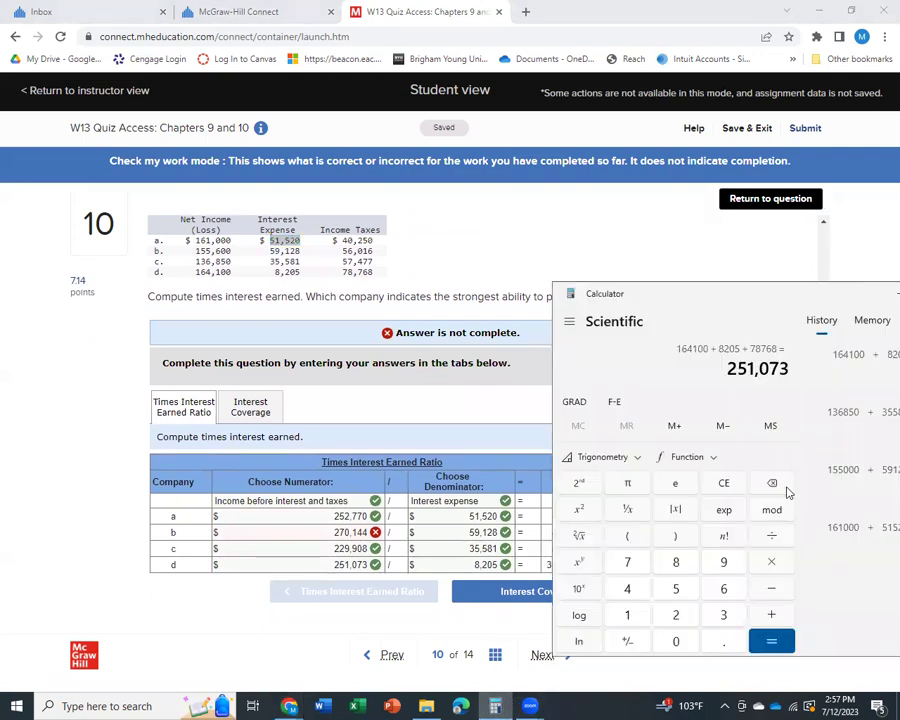
text(155600)
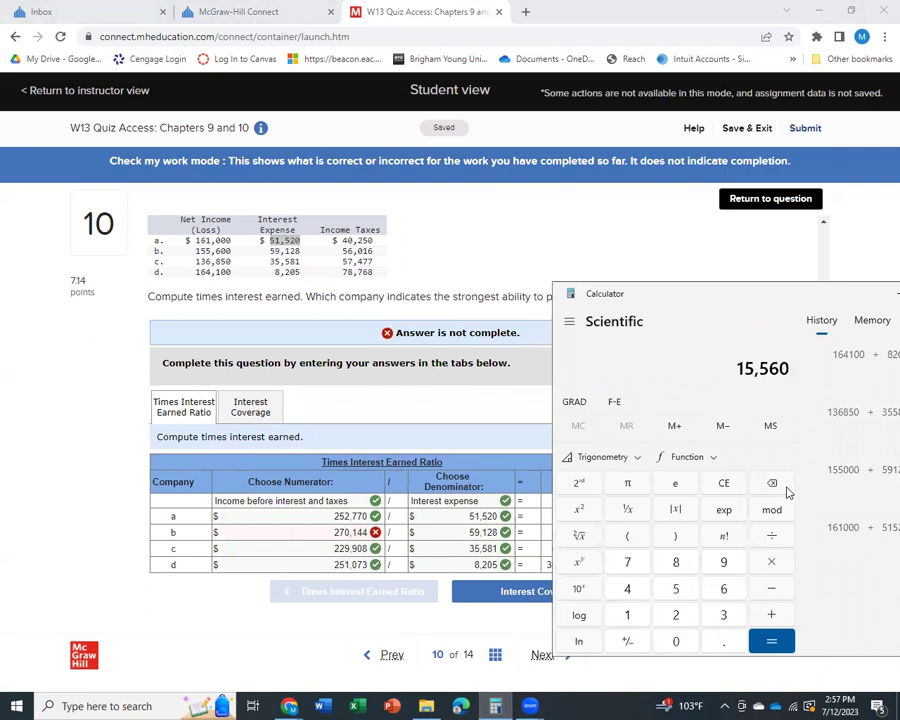
key(plus)
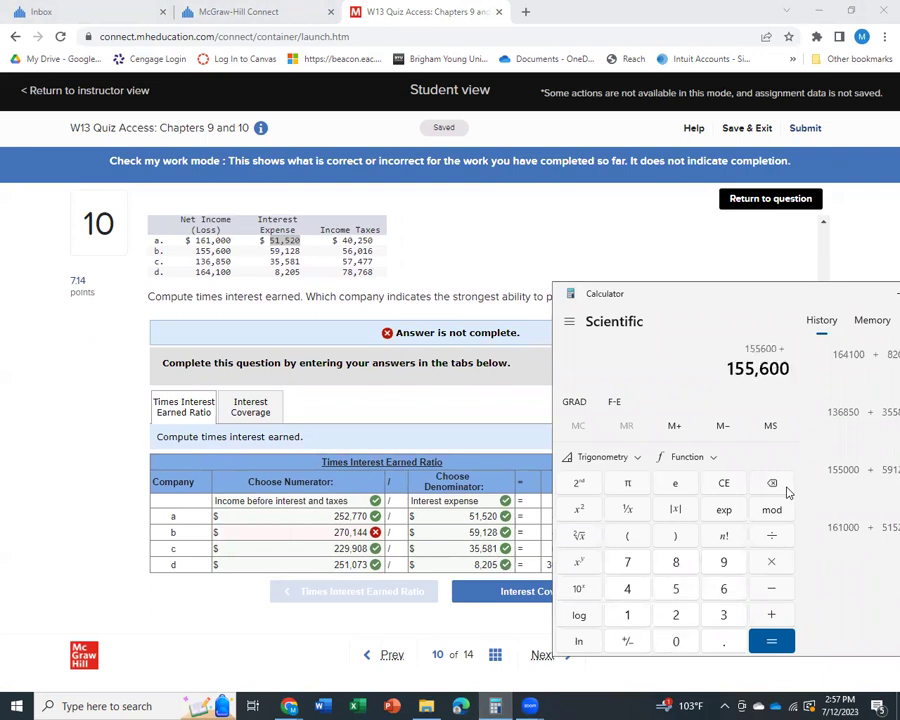
text(59128)
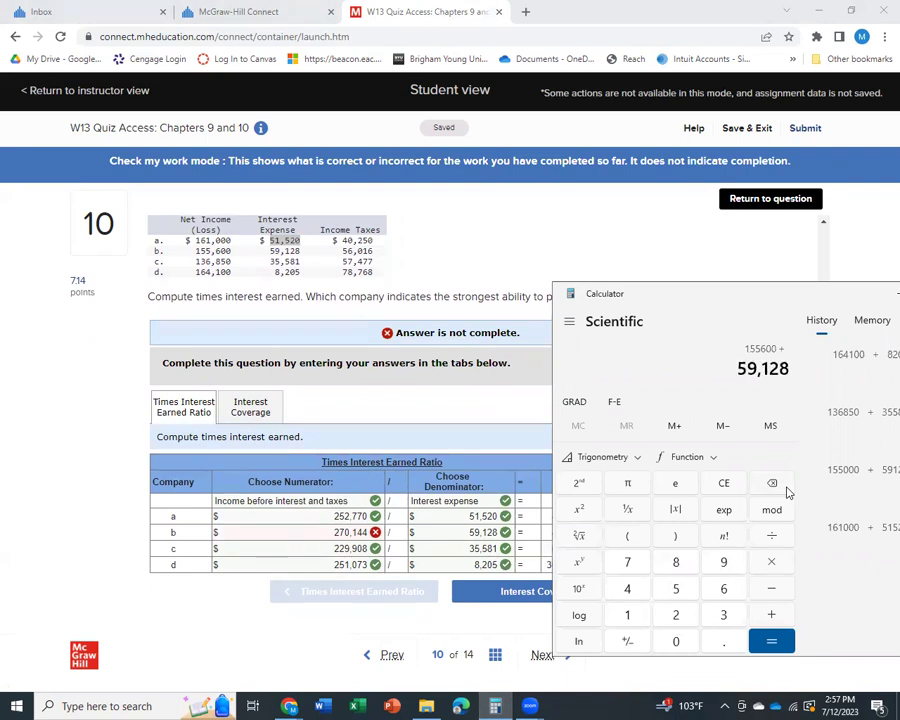
key(plus)
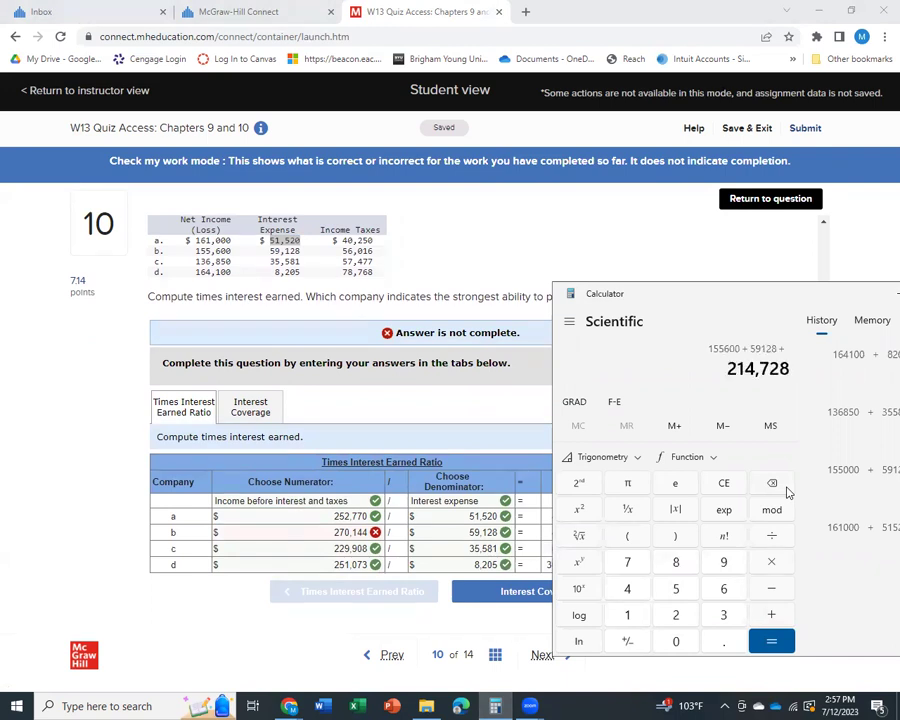
text(5601)
text(6,016)
key(Return)
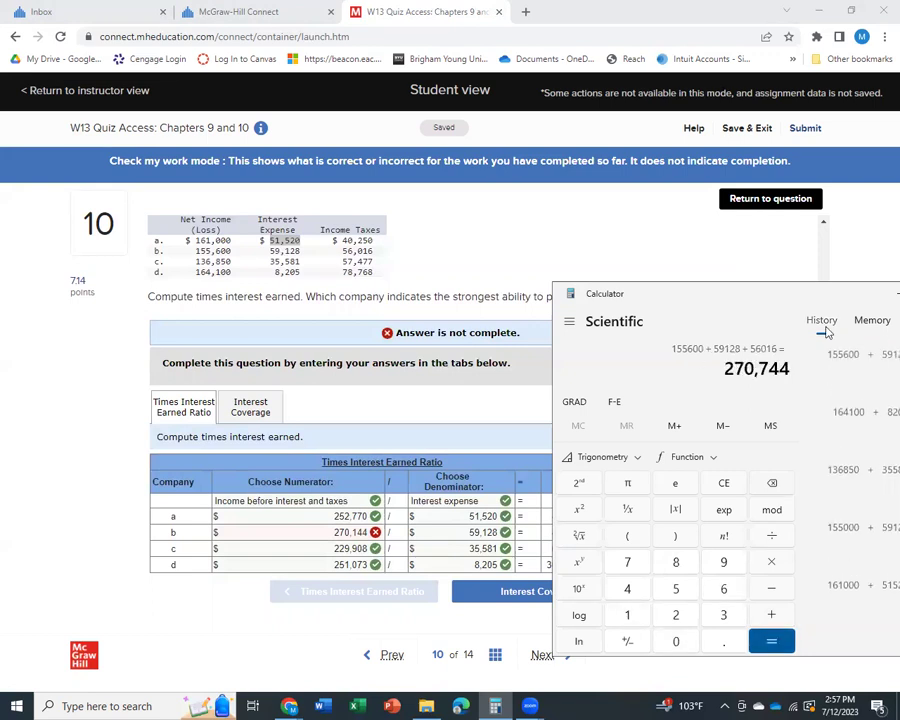
Step: Return to the question and correct company b's numerator from 270,144 to 270,744
click(360, 532)
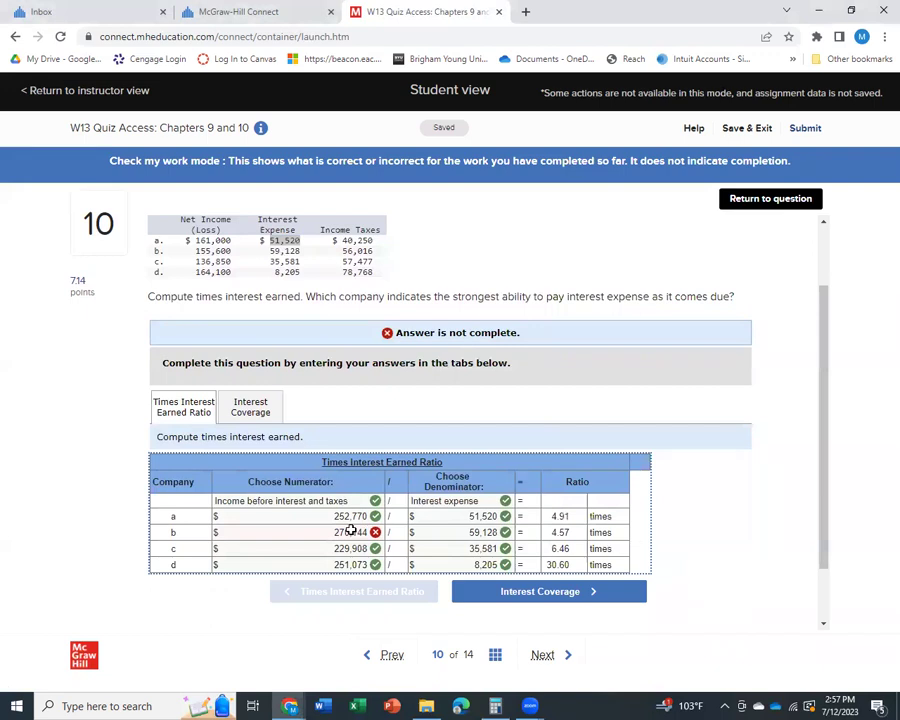
click(764, 200)
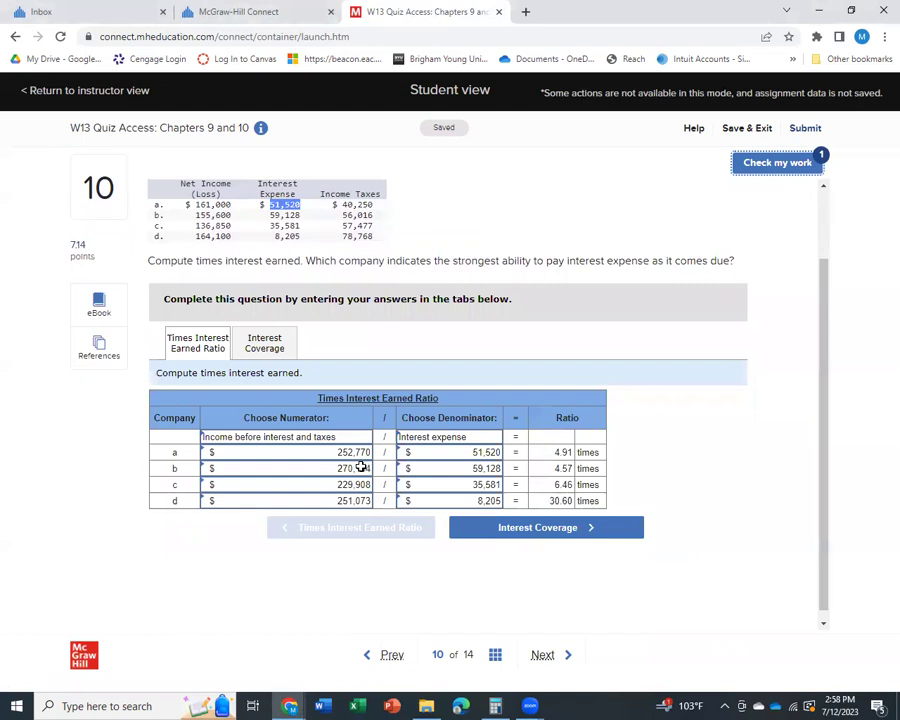
drag(412, 468, 362, 397)
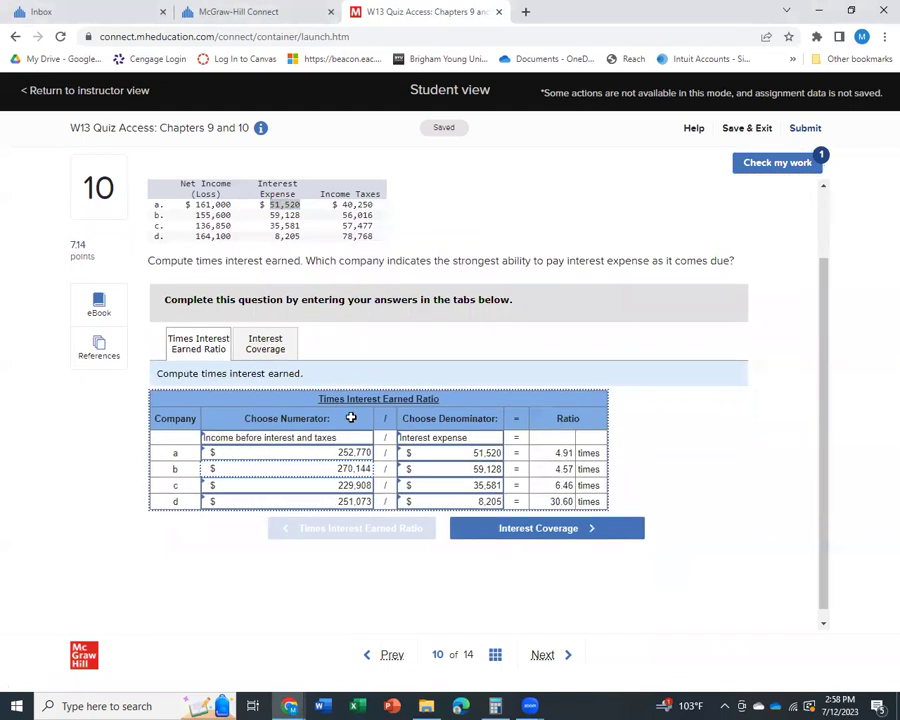
click(355, 467)
click(222, 468)
key(BackSpace)
text(7)
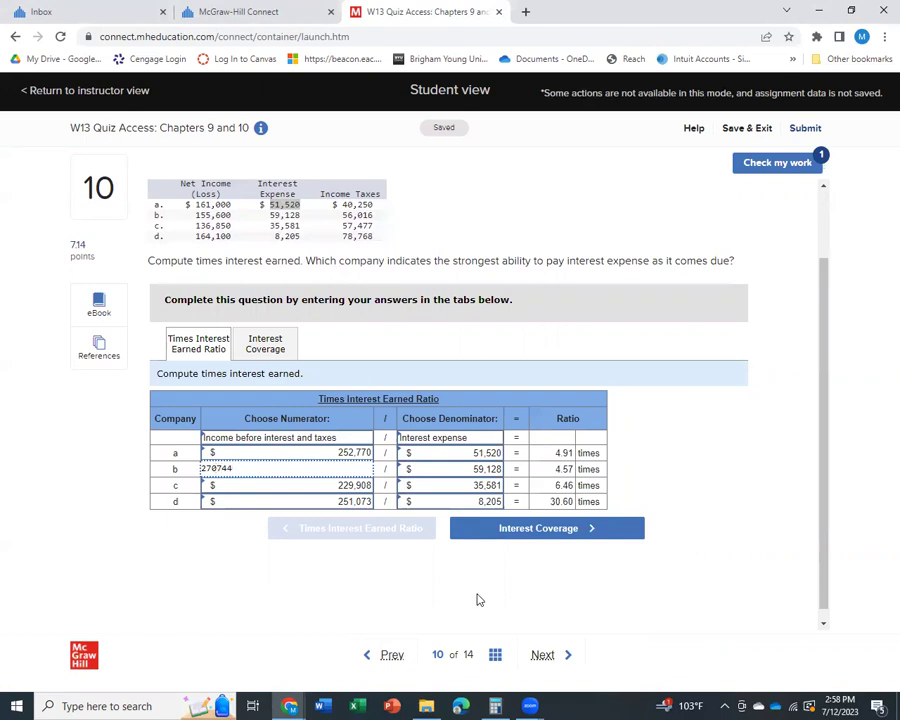
click(513, 591)
Step: Answer the interest coverage question with Company d as strongest
click(273, 346)
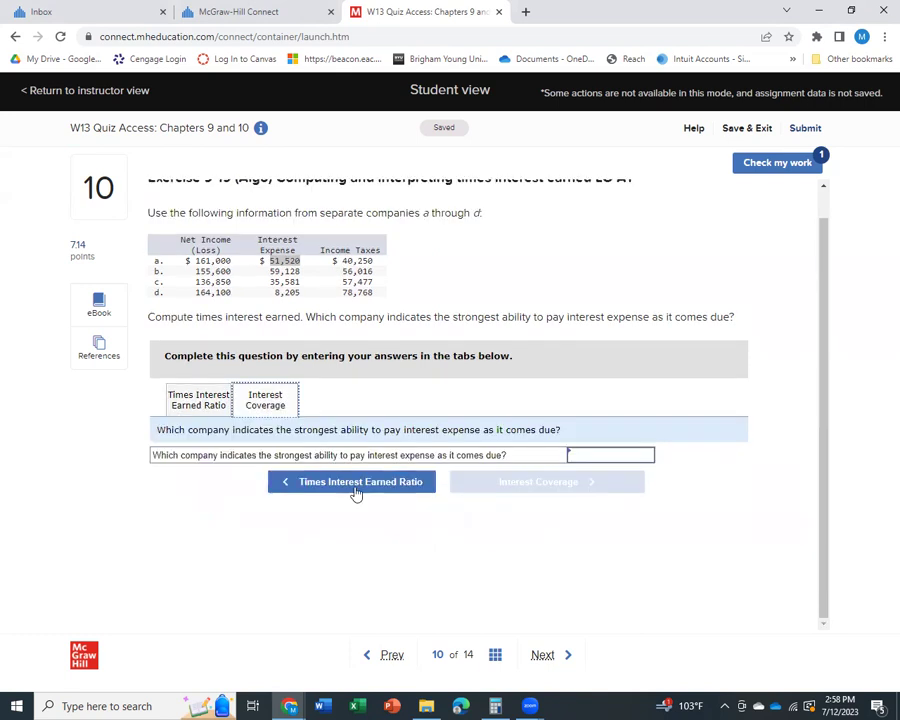
click(646, 456)
click(628, 563)
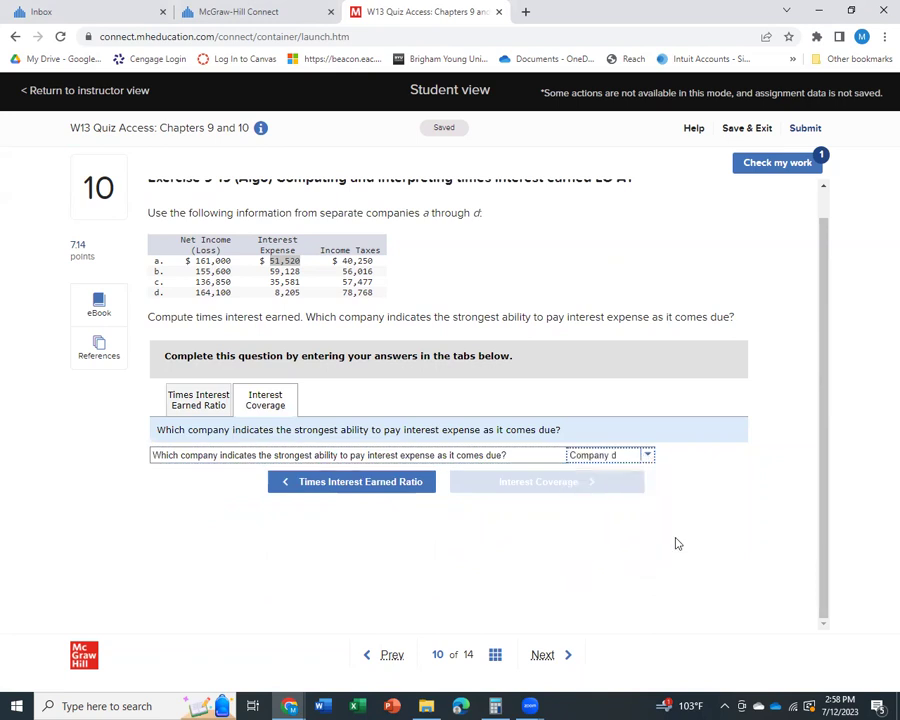
Step: Run the final work check and review the Times Interest Earned table, all marked correct
click(784, 165)
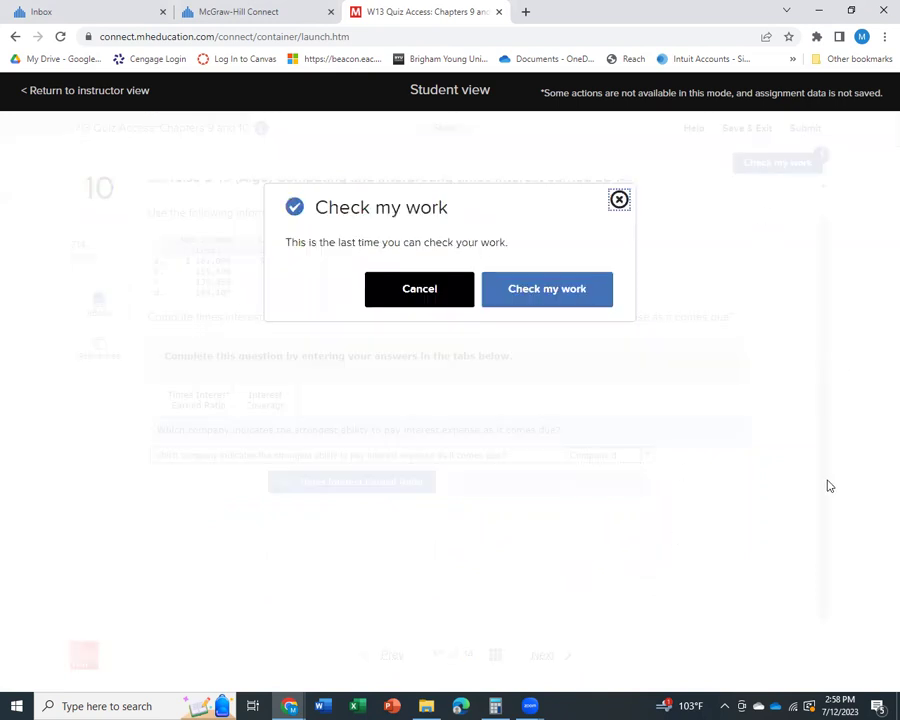
click(595, 295)
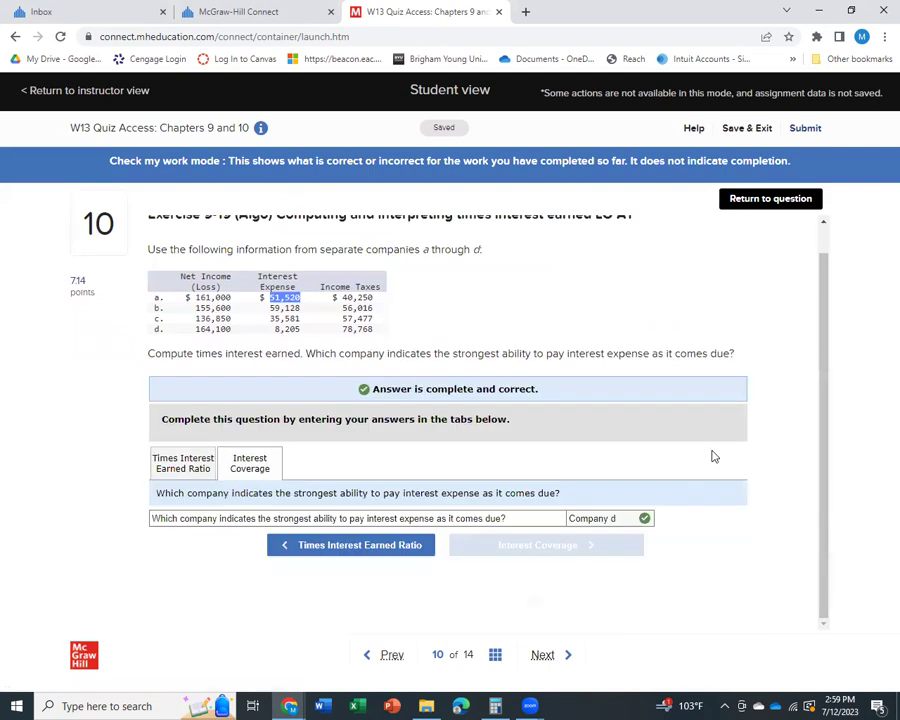
click(188, 467)
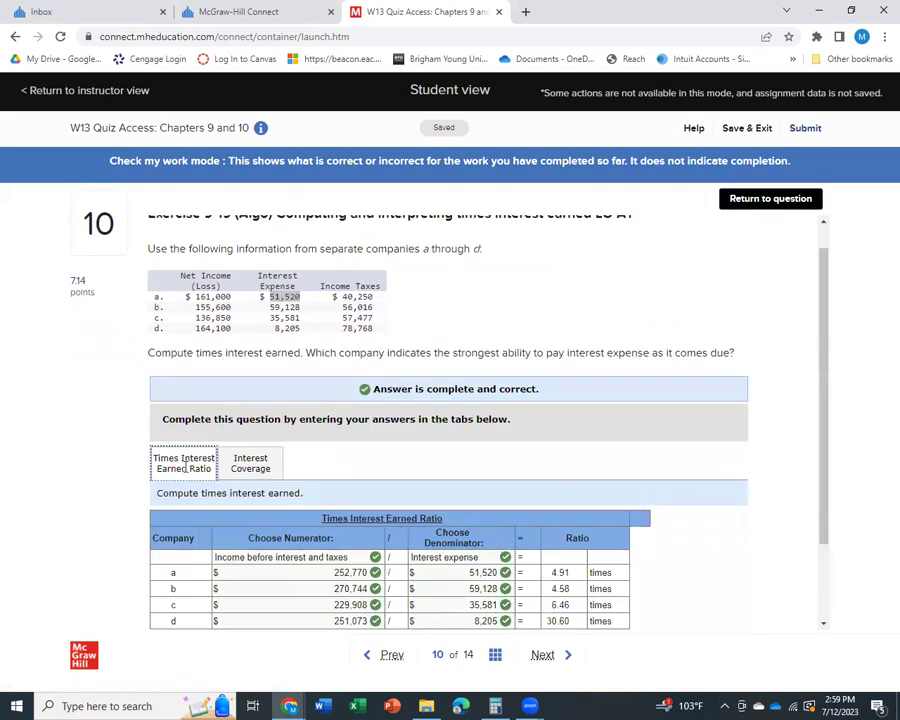
scroll(472, 540, down, 2)
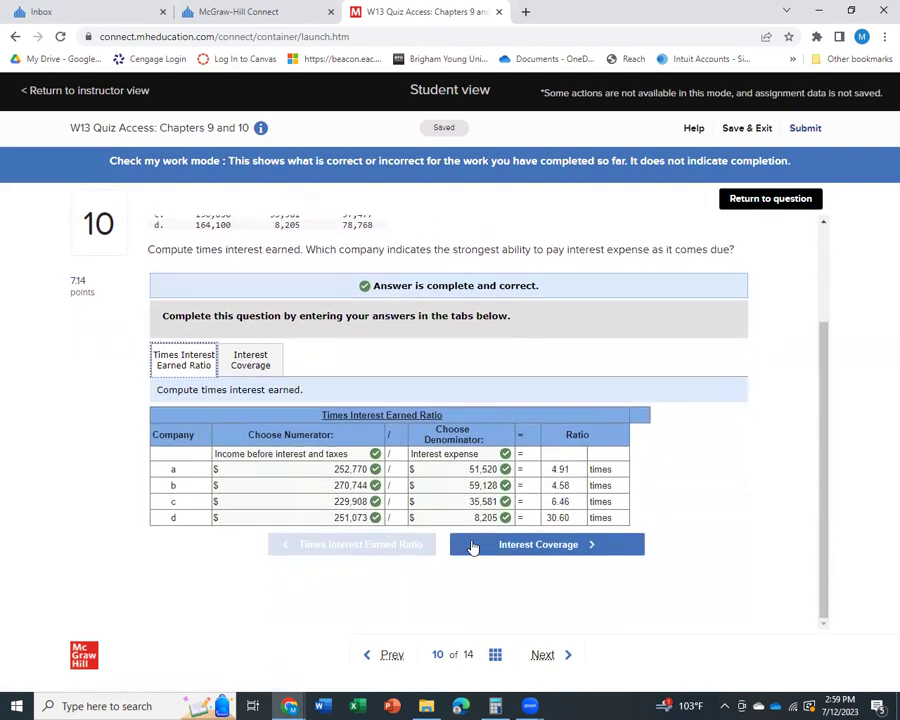